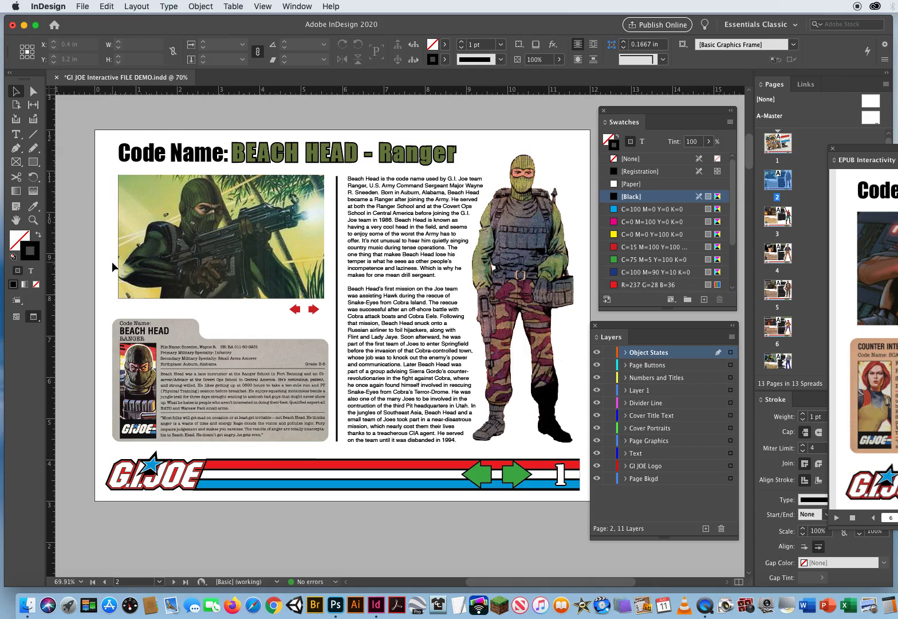
Undo an accidental move of the photo stack and select all stacked Beach Head photos.
click(186, 247)
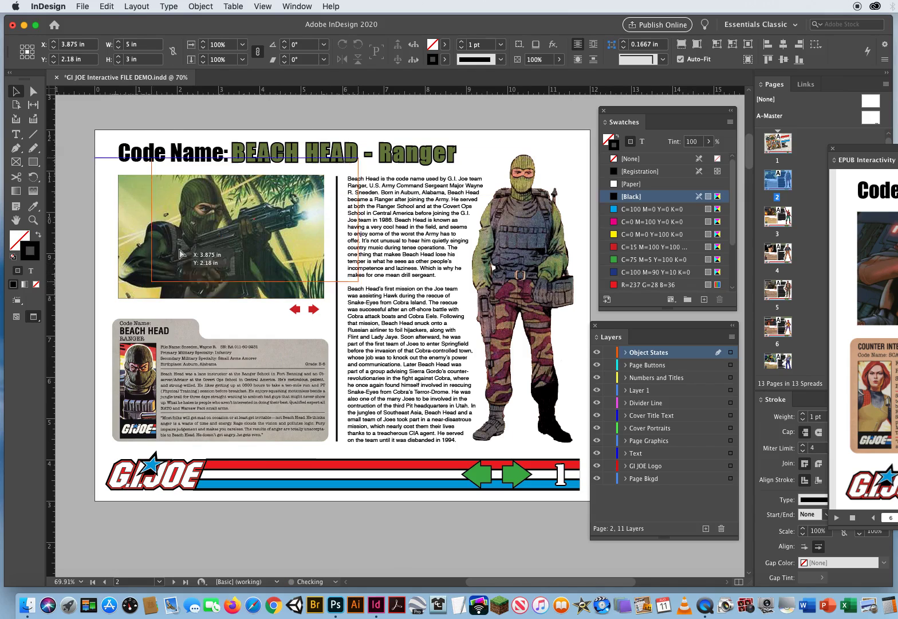
drag(186, 248, 114, 344)
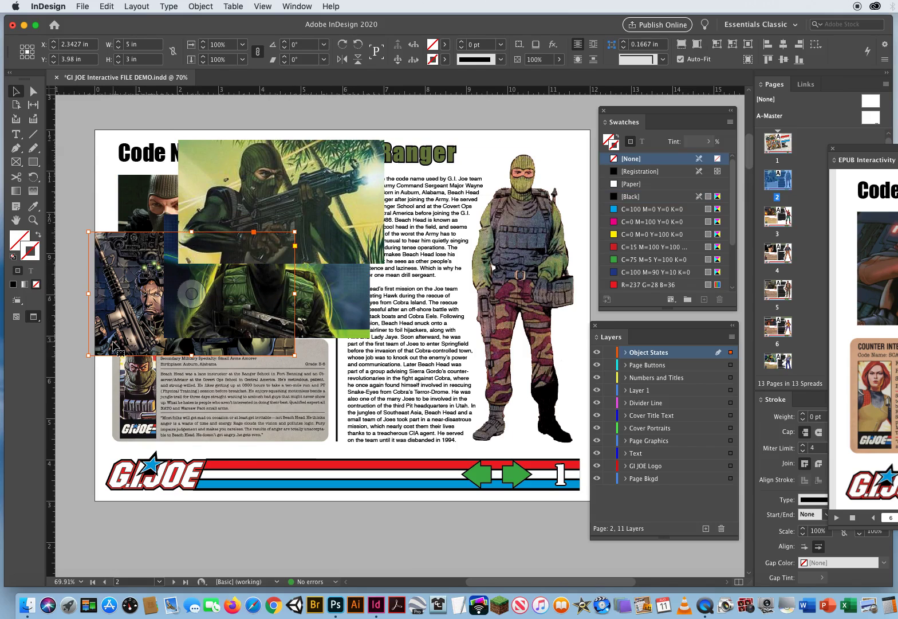
click(107, 7)
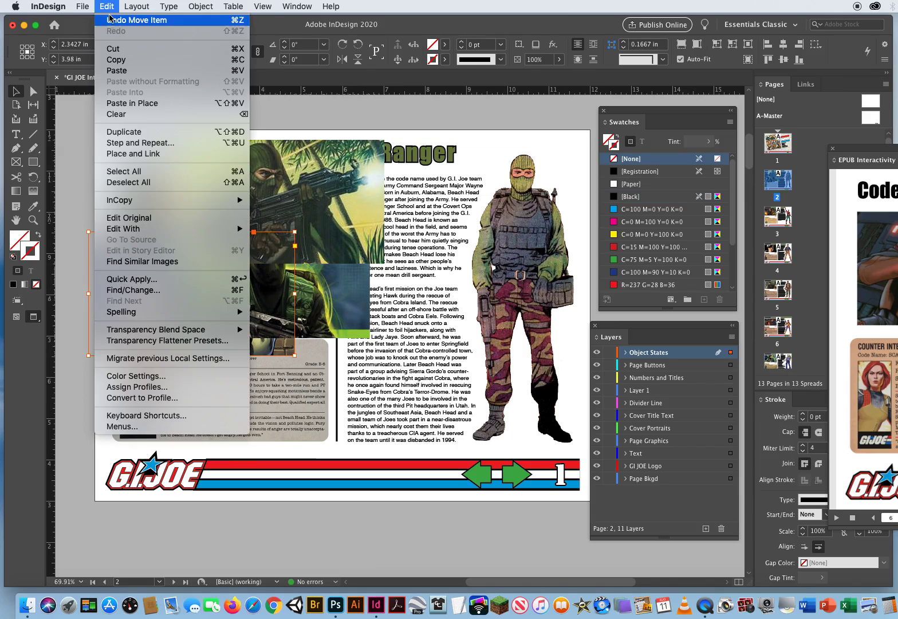
click(109, 20)
click(106, 7)
click(109, 21)
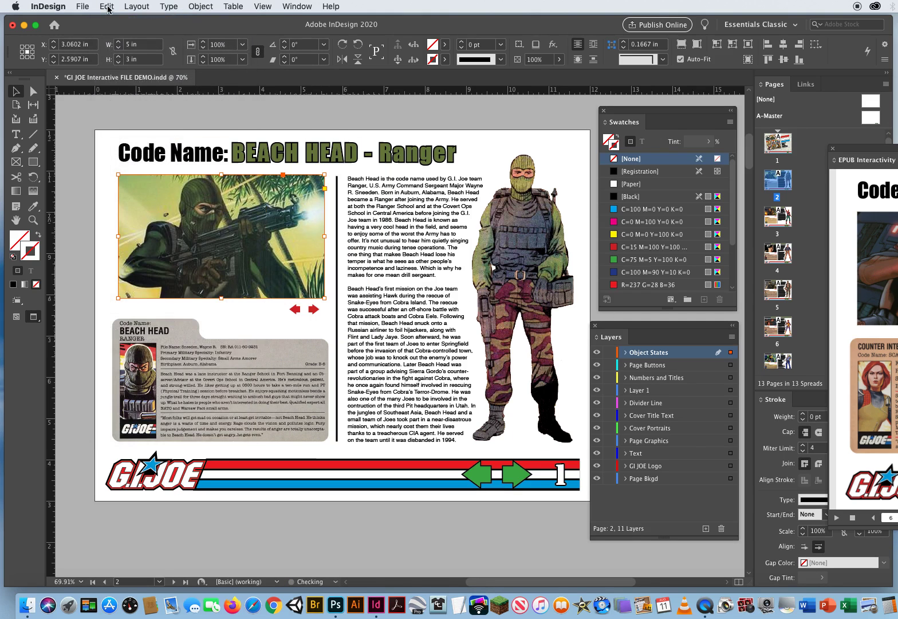
click(79, 280)
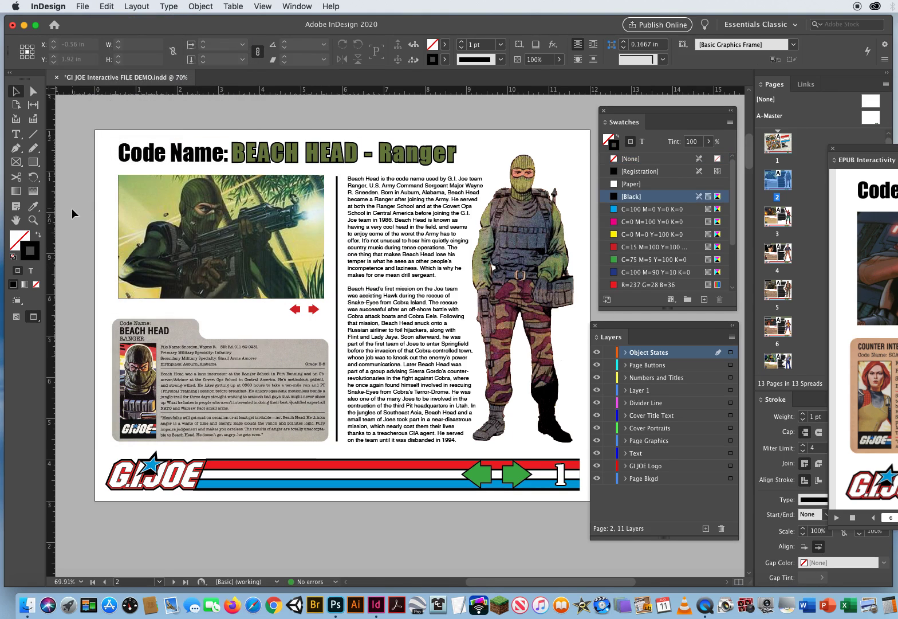
drag(72, 209, 229, 245)
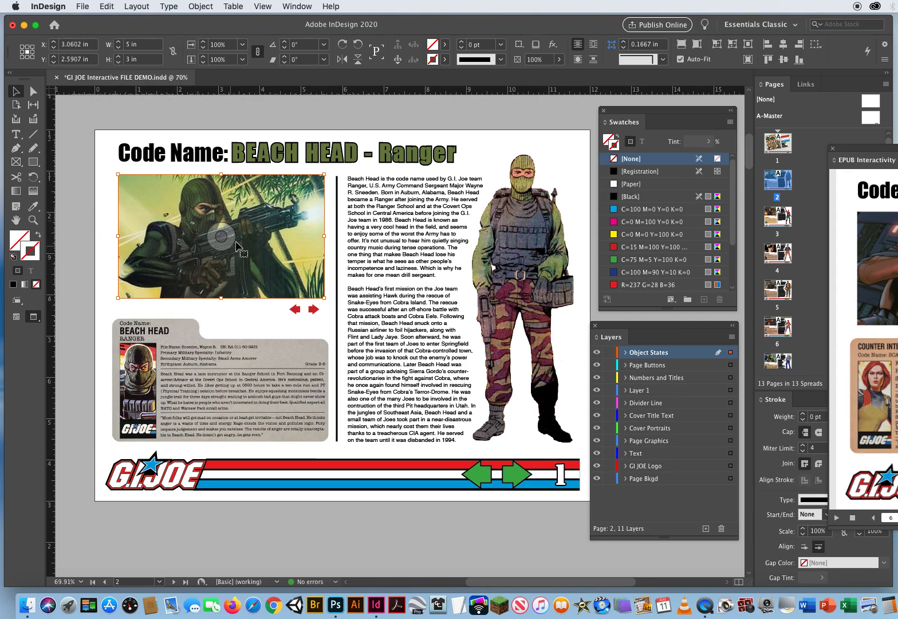
Open the Object States panel from Window > Interactive and place it near the page.
click(297, 7)
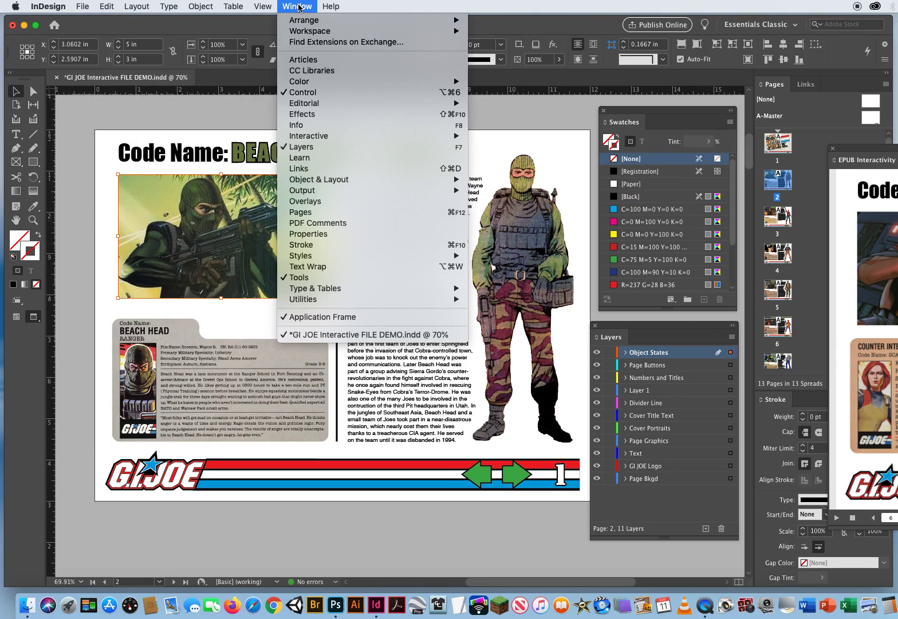
mouse_move(309, 141)
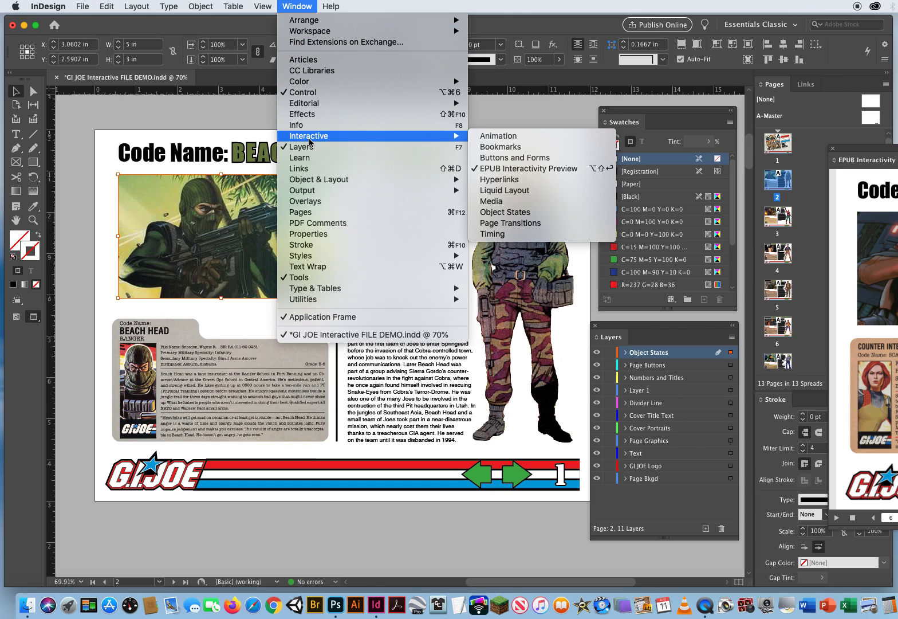
click(550, 216)
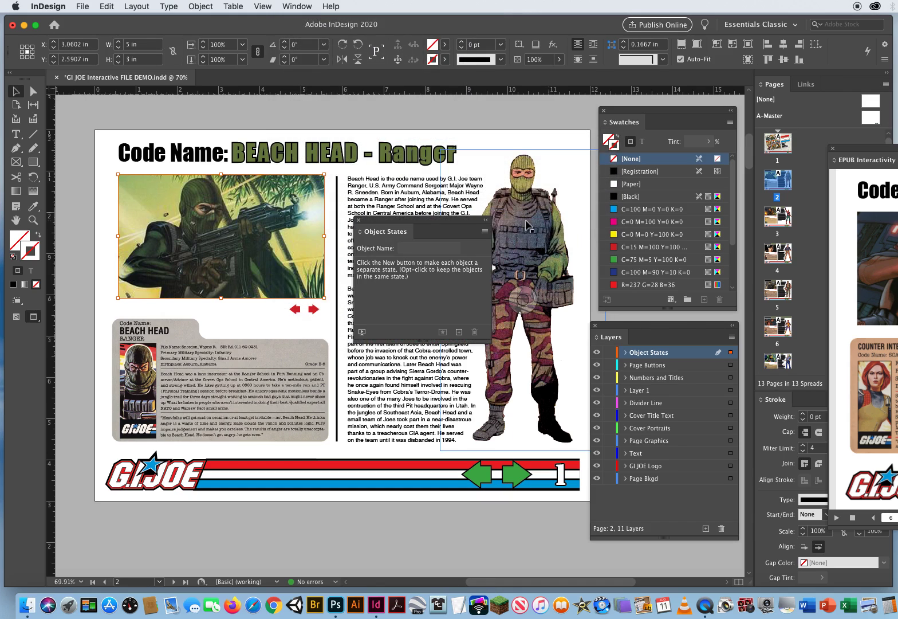
drag(419, 219, 393, 172)
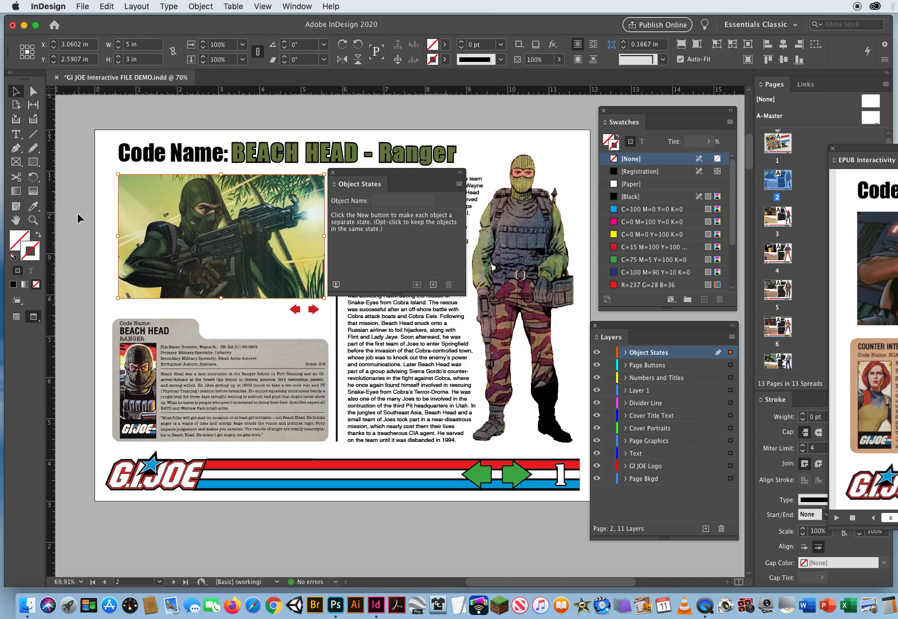
Convert the Beach Head photo stack to a multi-state object, add a fourth state, name it 'Beach Head States'.
drag(79, 213, 232, 235)
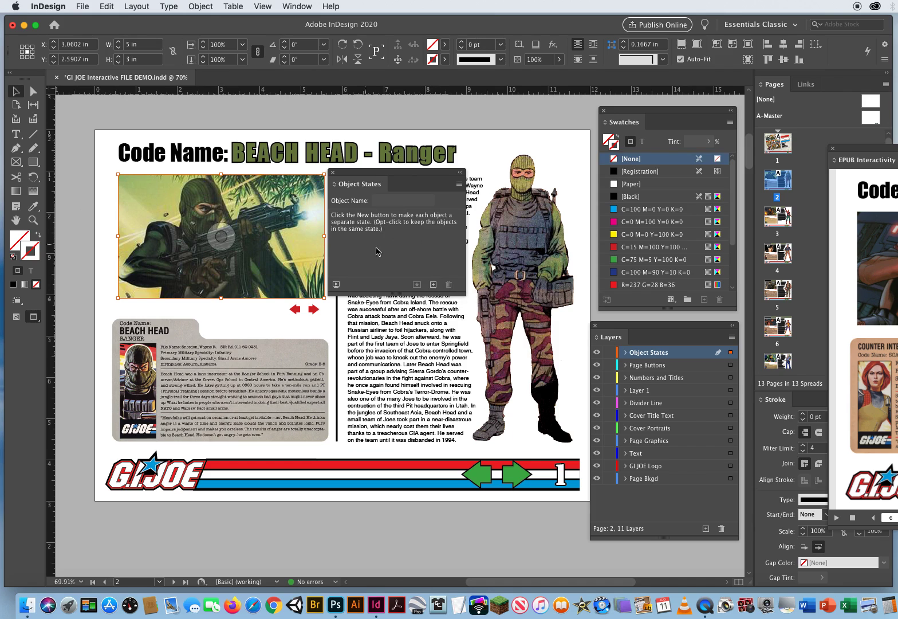
click(434, 285)
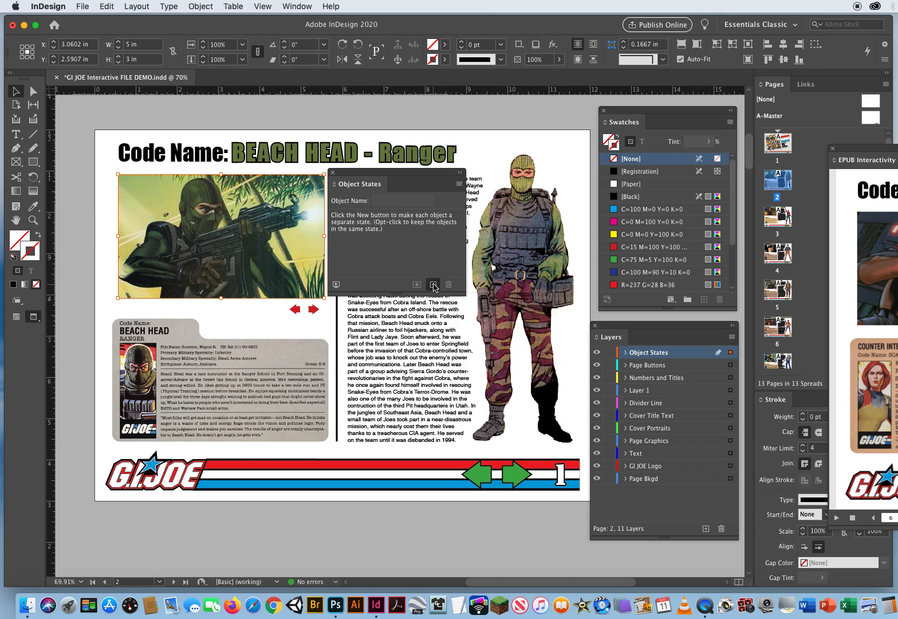
click(433, 284)
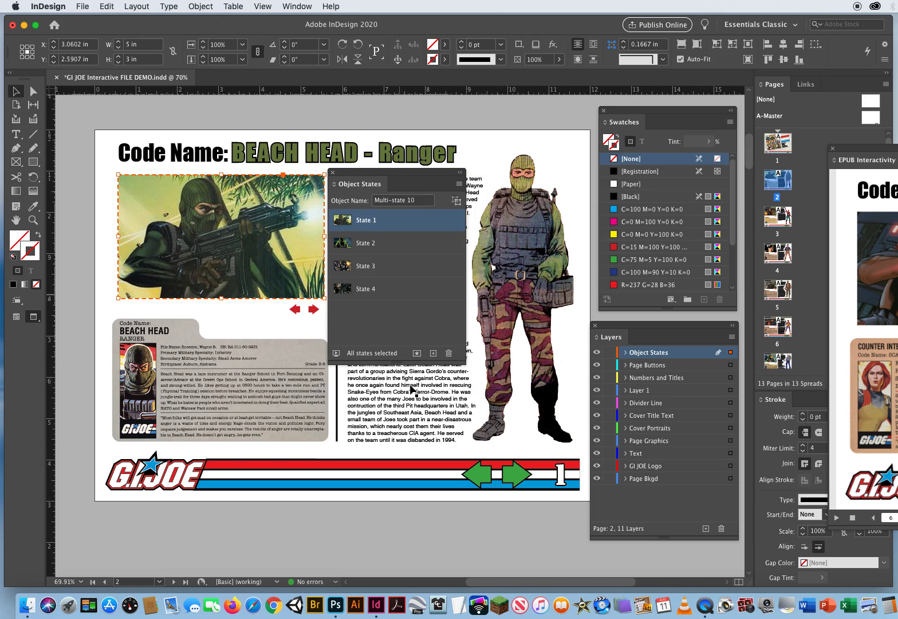
click(424, 200)
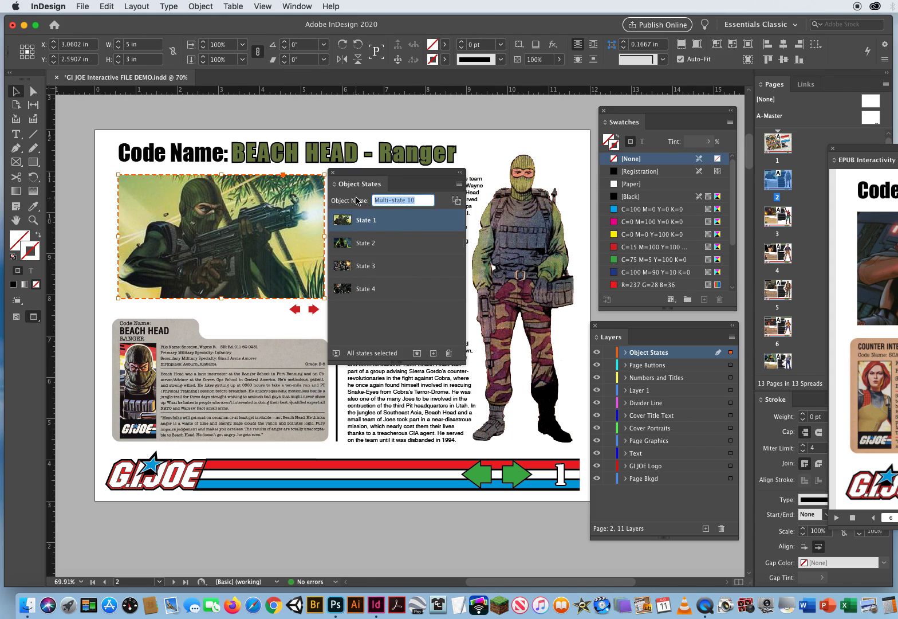
text(Beach Head States)
key(Return)
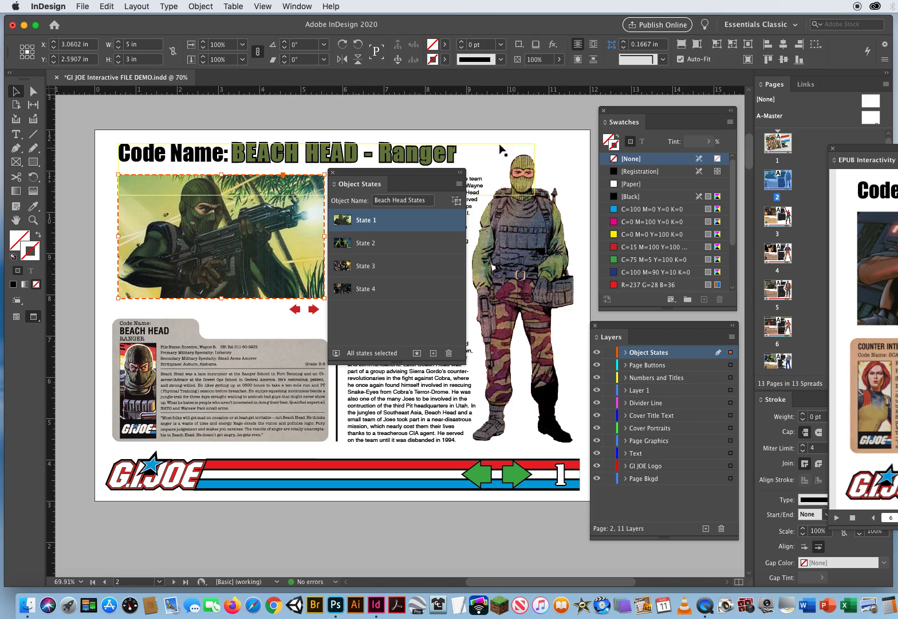
On page 3, make the stacked Duke photos a multi-state object named 'Duke States'.
scroll(748, 163, down, 4)
scroll(748, 163, down, 10)
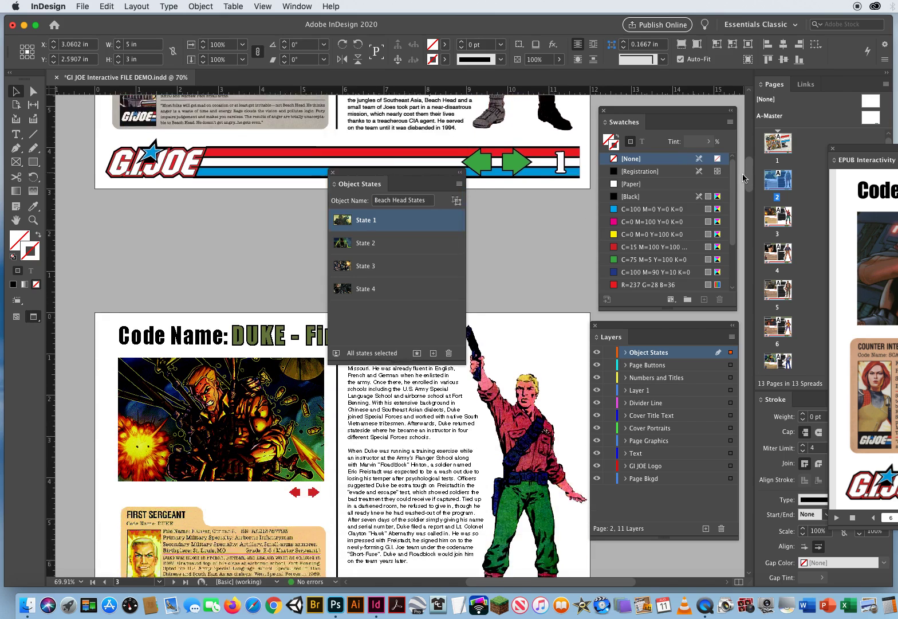
drag(70, 259, 258, 294)
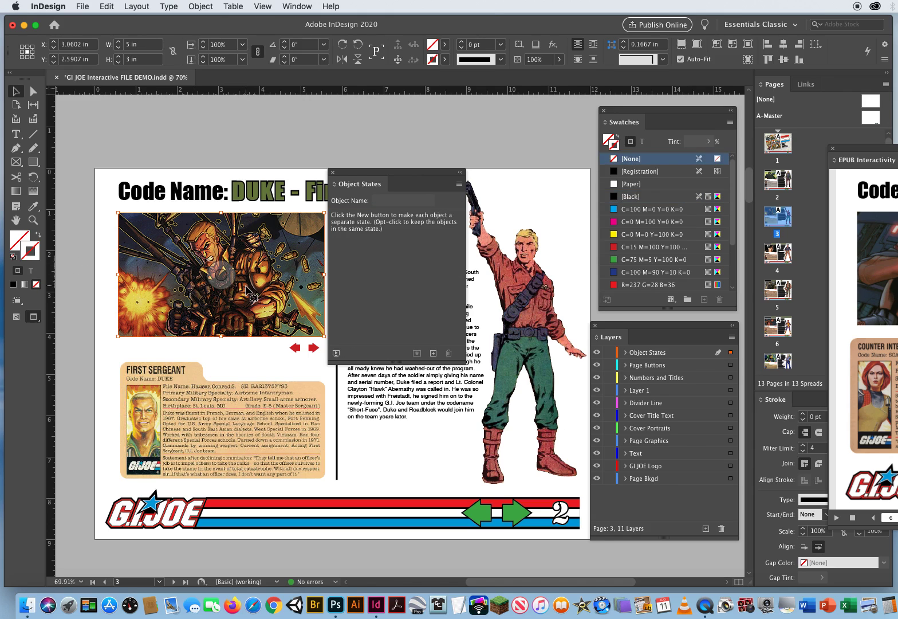
click(433, 354)
click(423, 201)
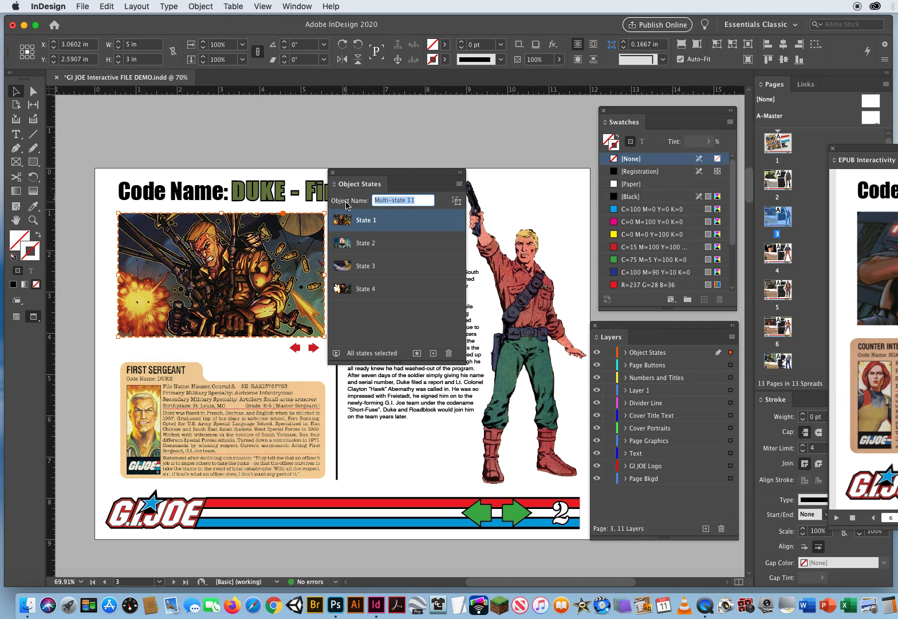
text(Duke States)
key(Return)
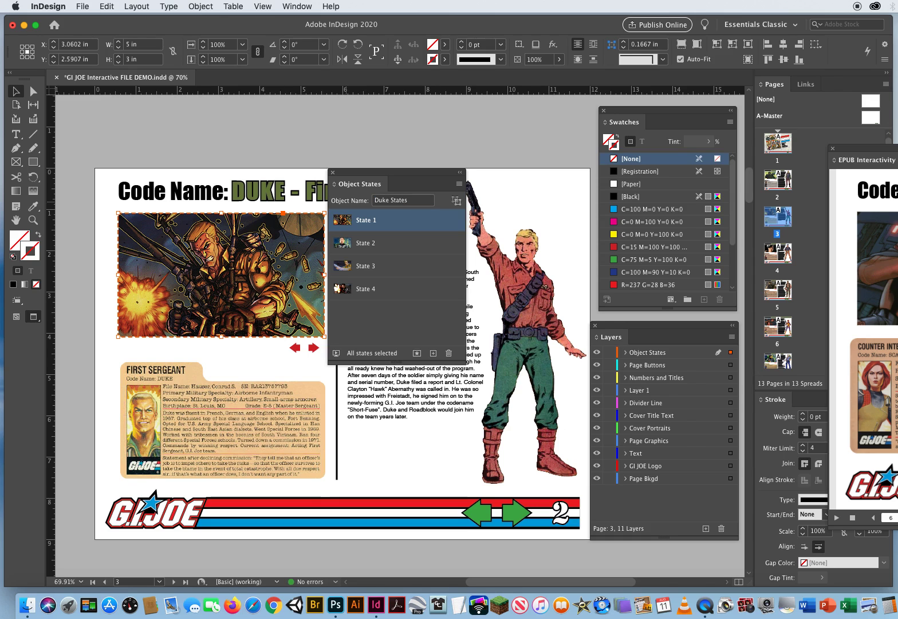
On page 4, make the Flint photos a multi-state object, renaming 'Multi-state 12' to 'Flint States'.
drag(749, 185, 746, 223)
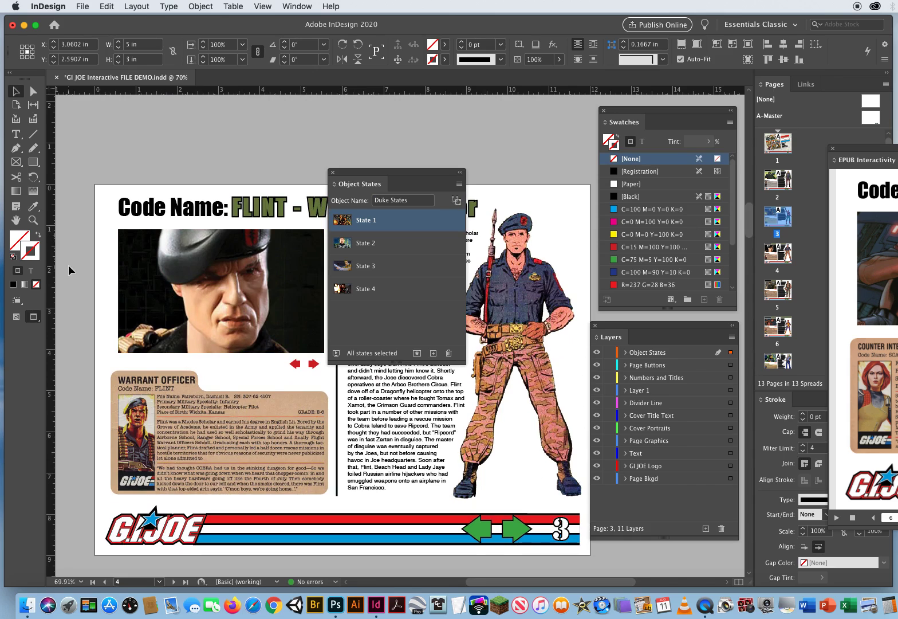
drag(70, 265, 277, 308)
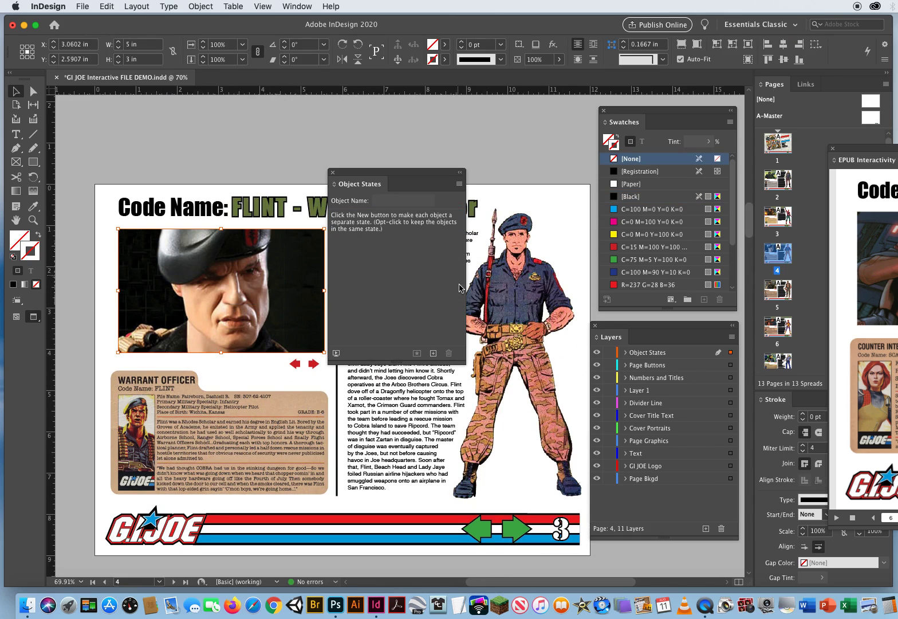
click(434, 354)
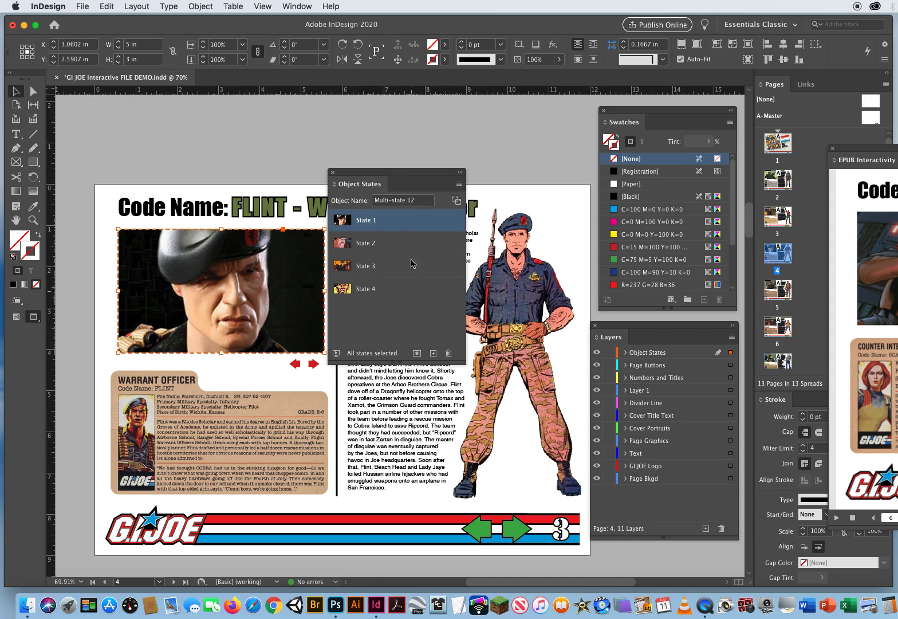
click(424, 202)
drag(423, 202, 362, 197)
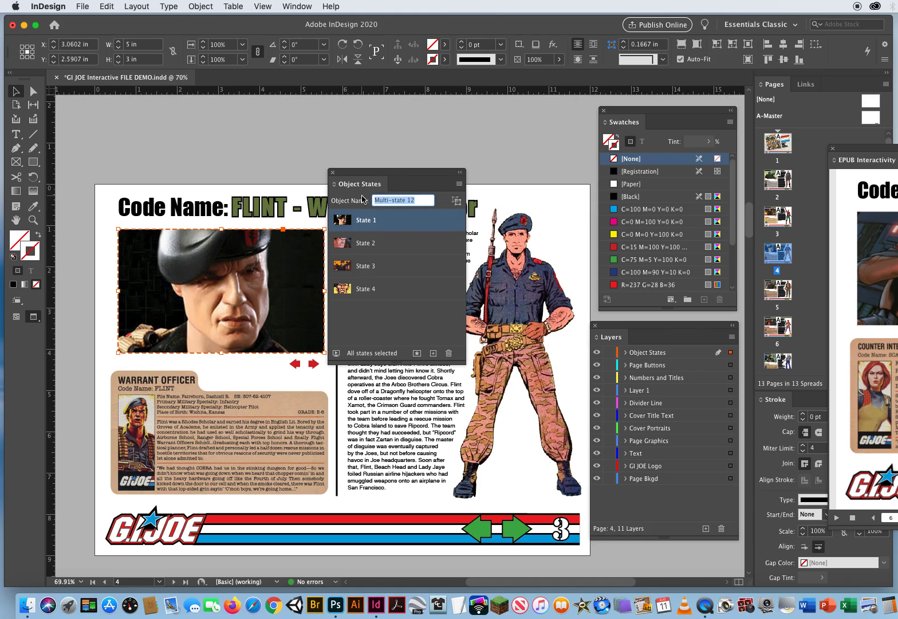
text(Flint States)
key(Return)
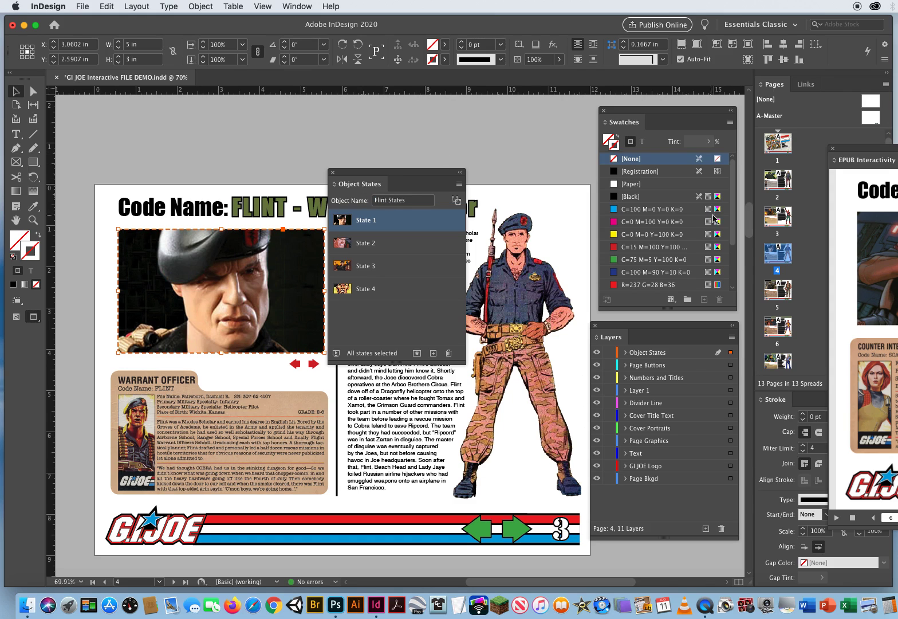
Make the Gung-Ho photo stack a multi-state object named 'Gung Ho States', then move the panel aside.
scroll(238, 284, down, 15)
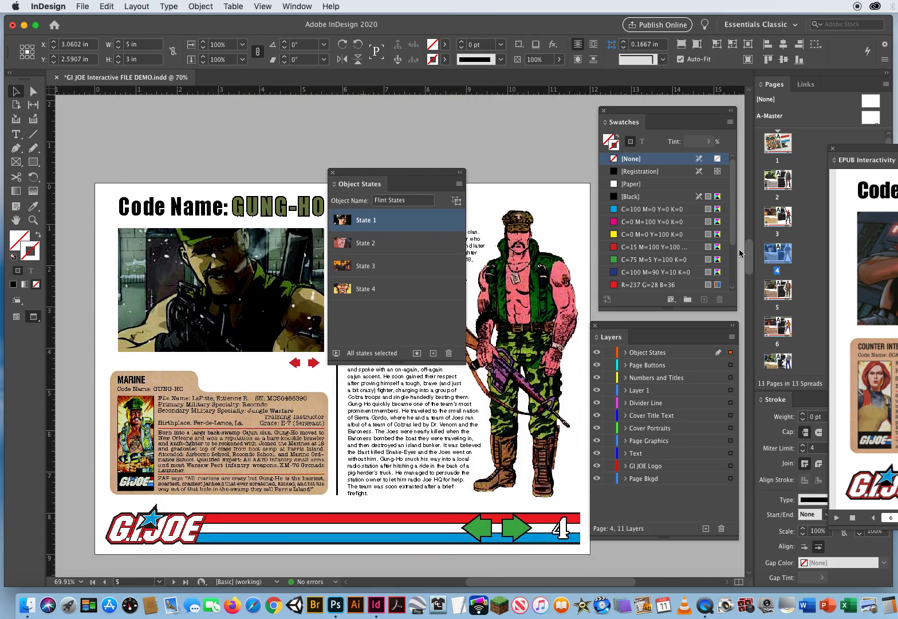
click(78, 257)
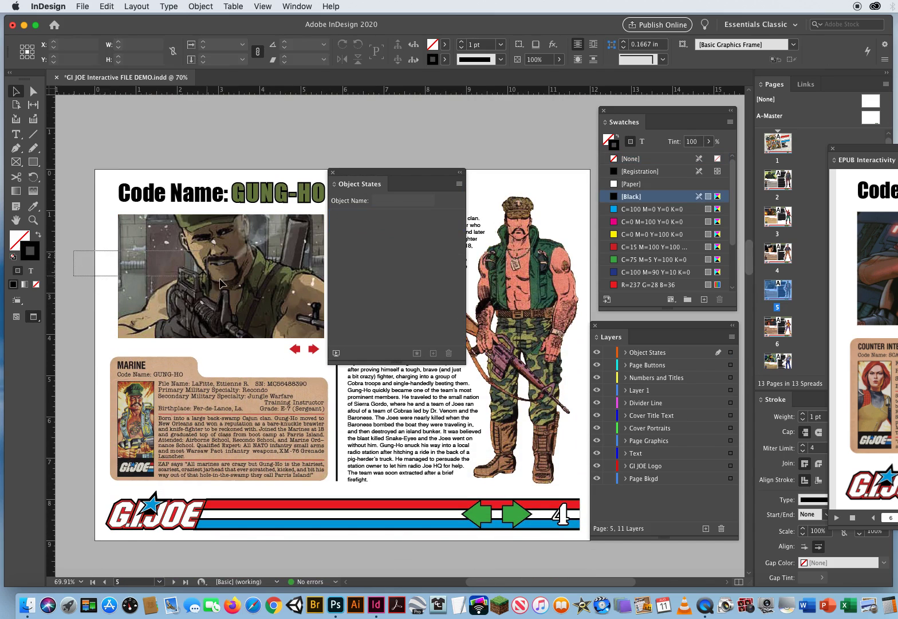
click(223, 276)
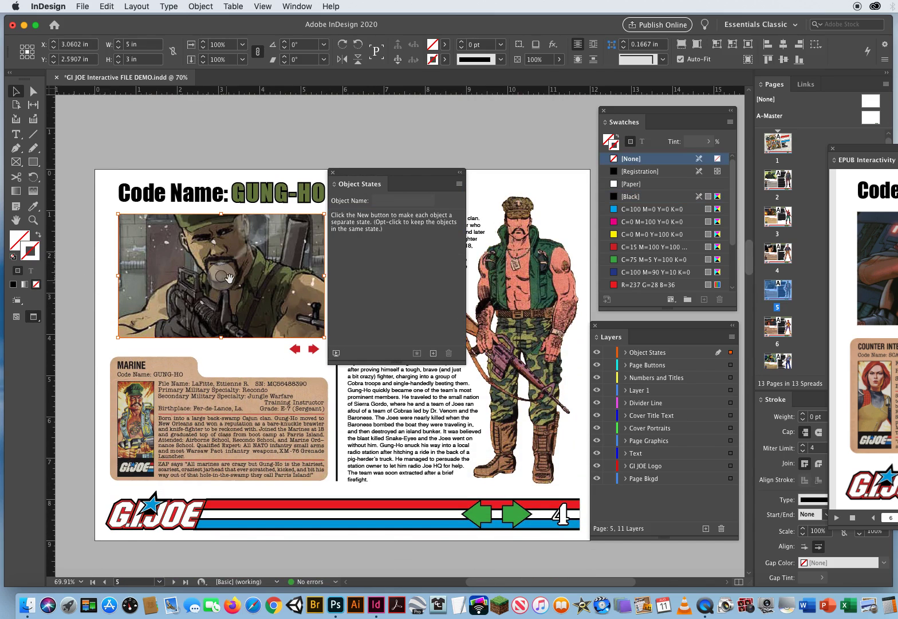
click(433, 353)
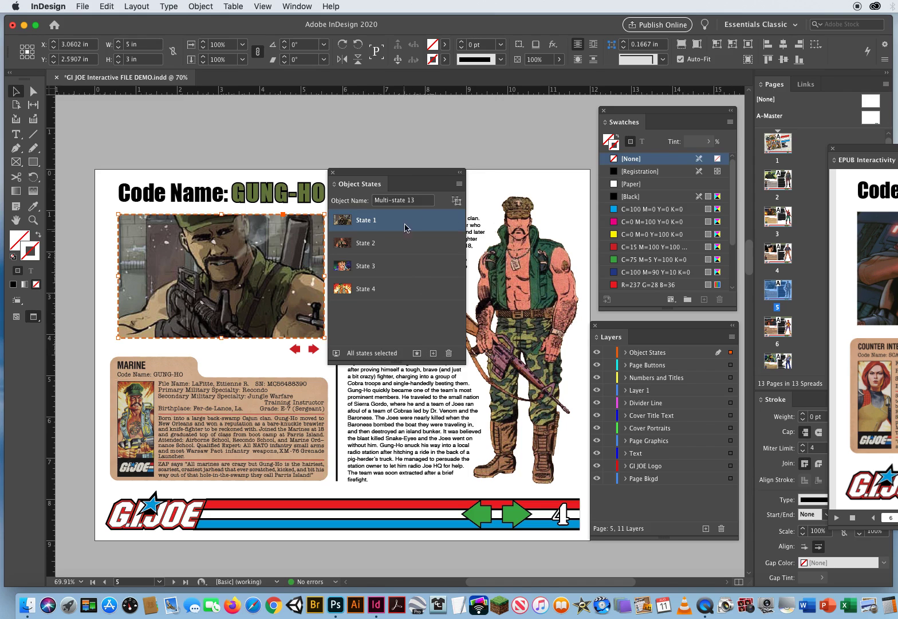
click(421, 200)
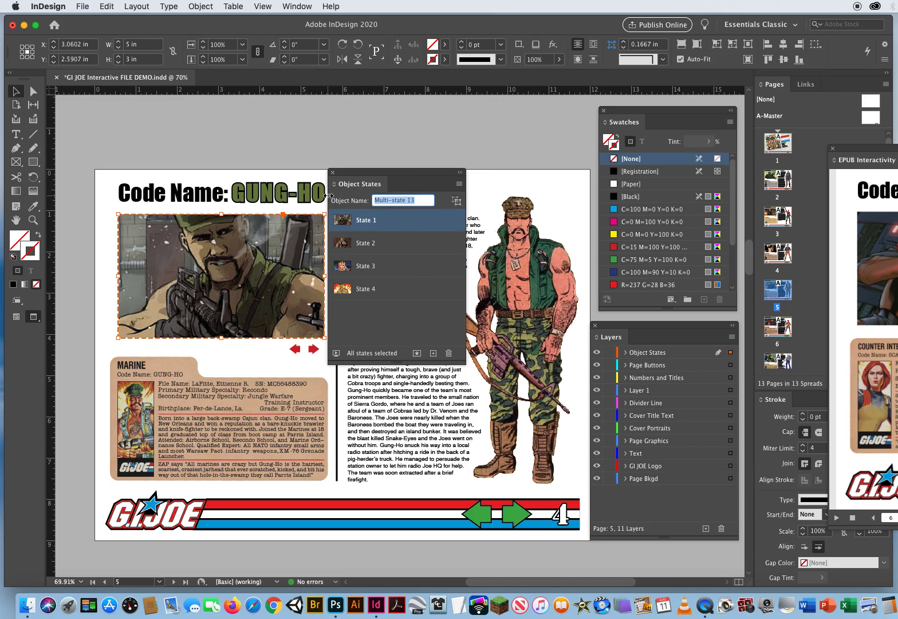
text(Gung Ho States)
key(Return)
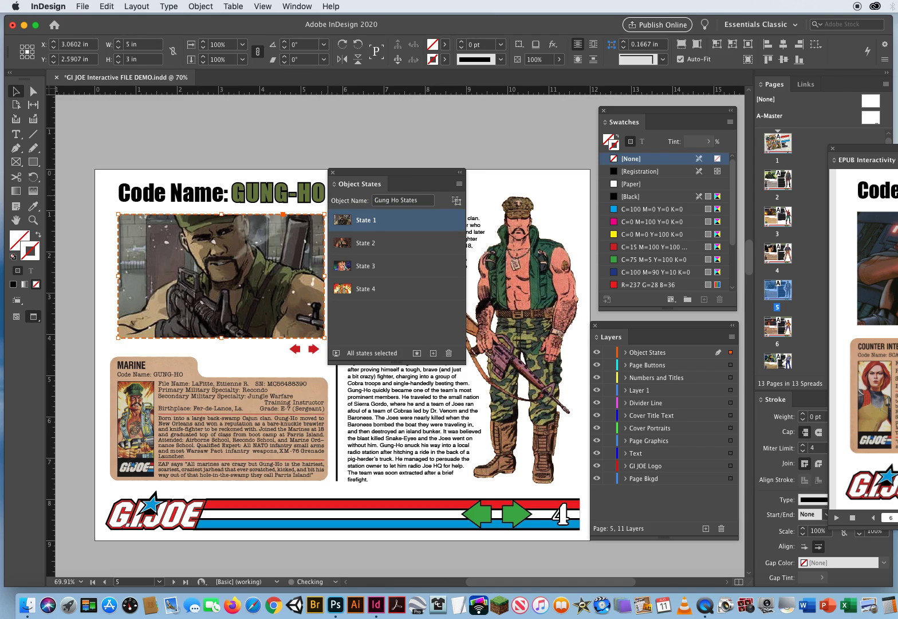
drag(358, 173, 431, 151)
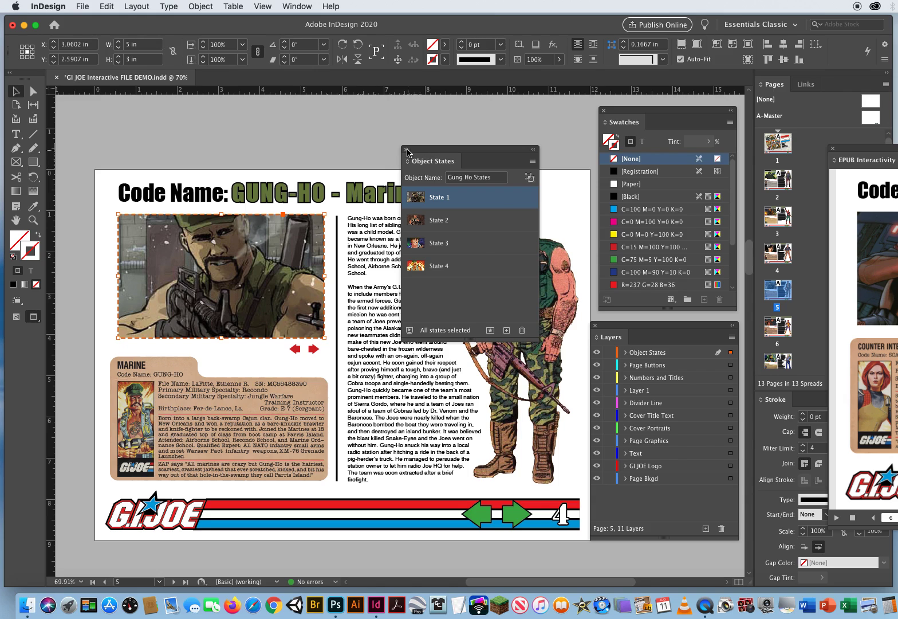
Close the Object States panel, return to the Beach Head page, and select its red left arrow.
click(406, 149)
click(395, 143)
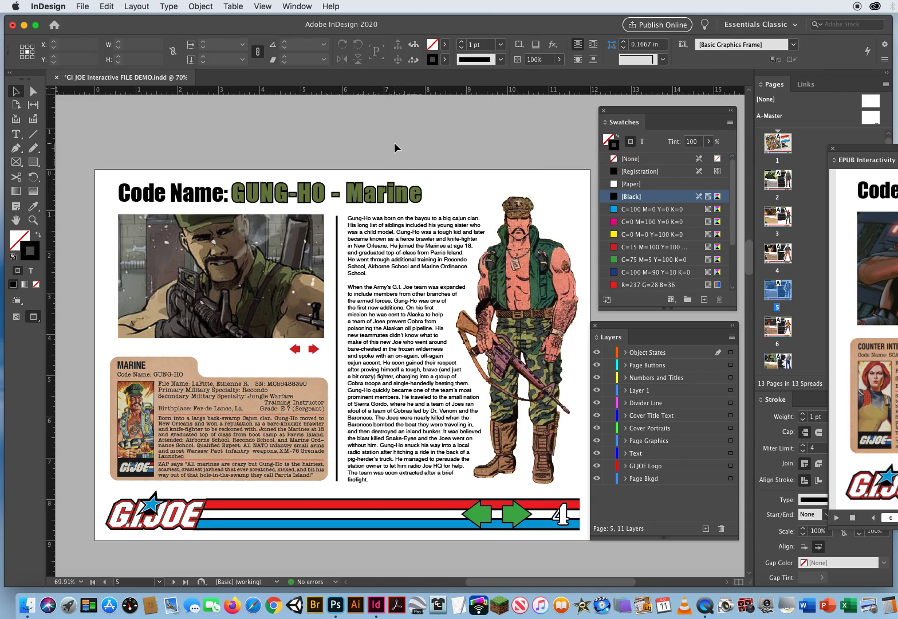
drag(748, 250, 743, 147)
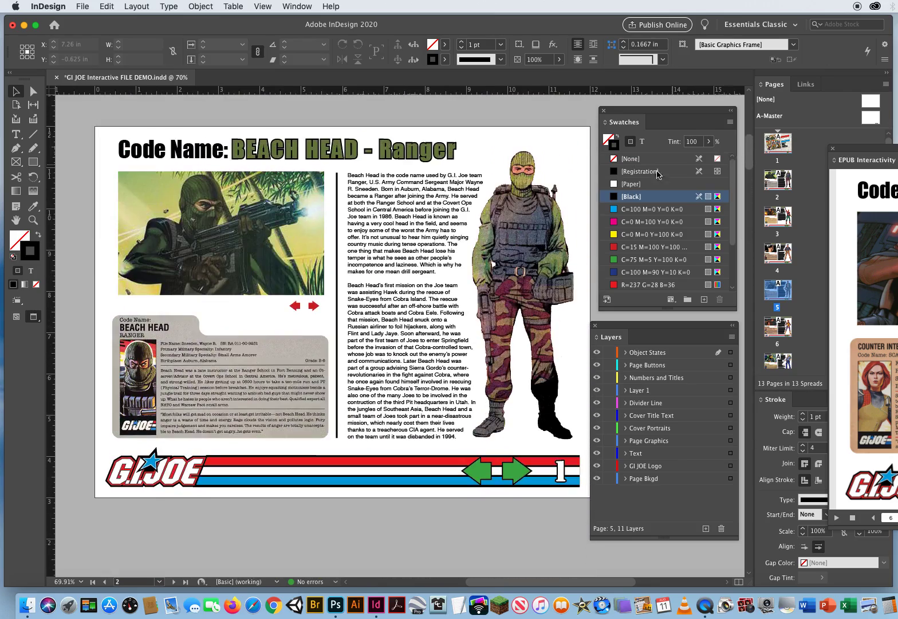
click(295, 307)
Open the Buttons and Forms panel, move it aside, and select the Beach Head left-arrow button.
click(291, 7)
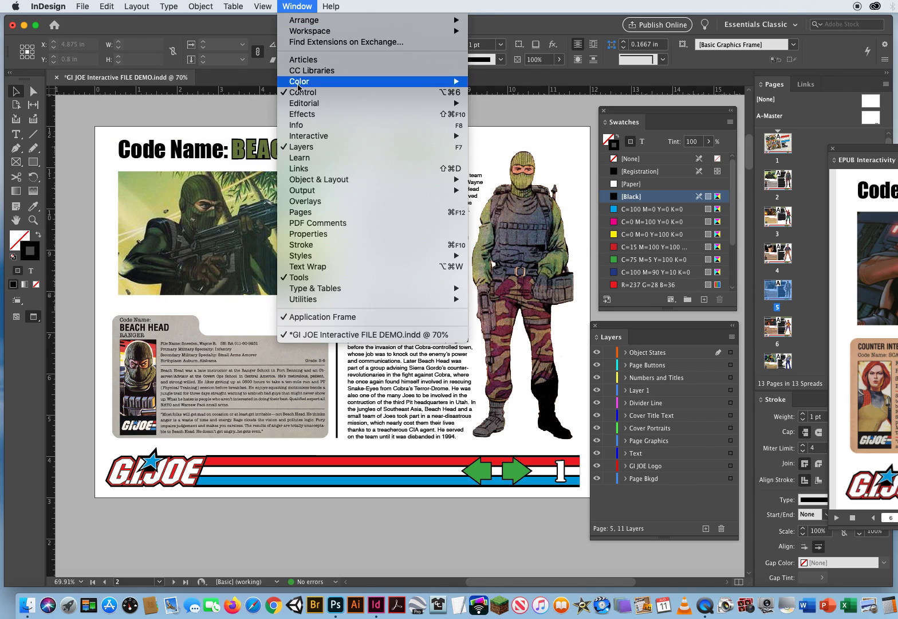
mouse_move(295, 138)
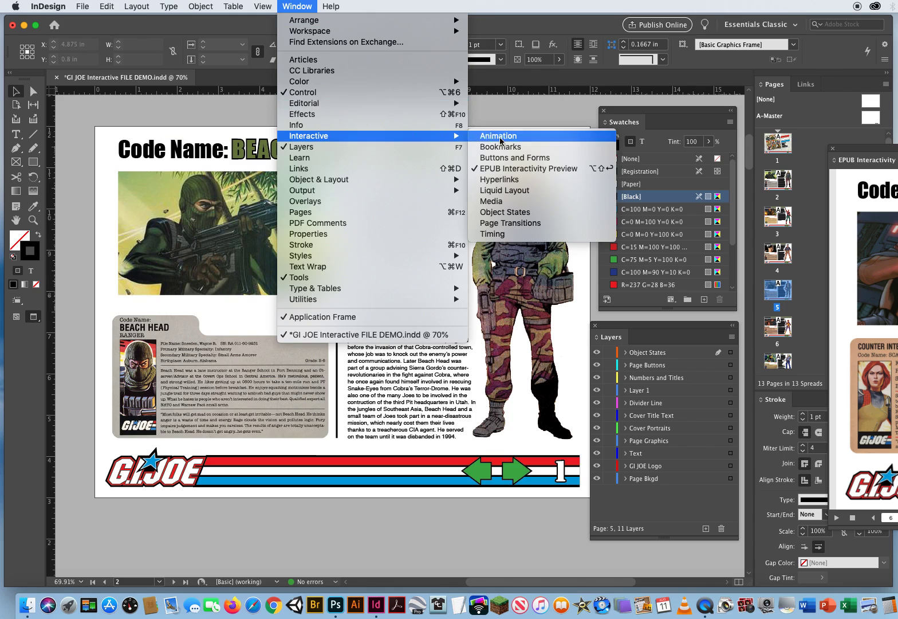
click(507, 158)
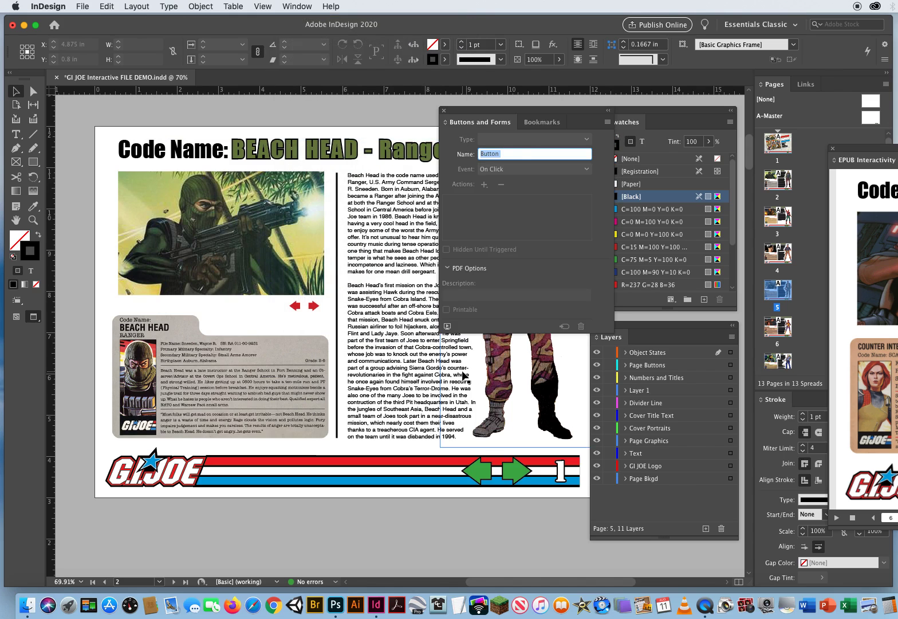
drag(501, 114, 458, 118)
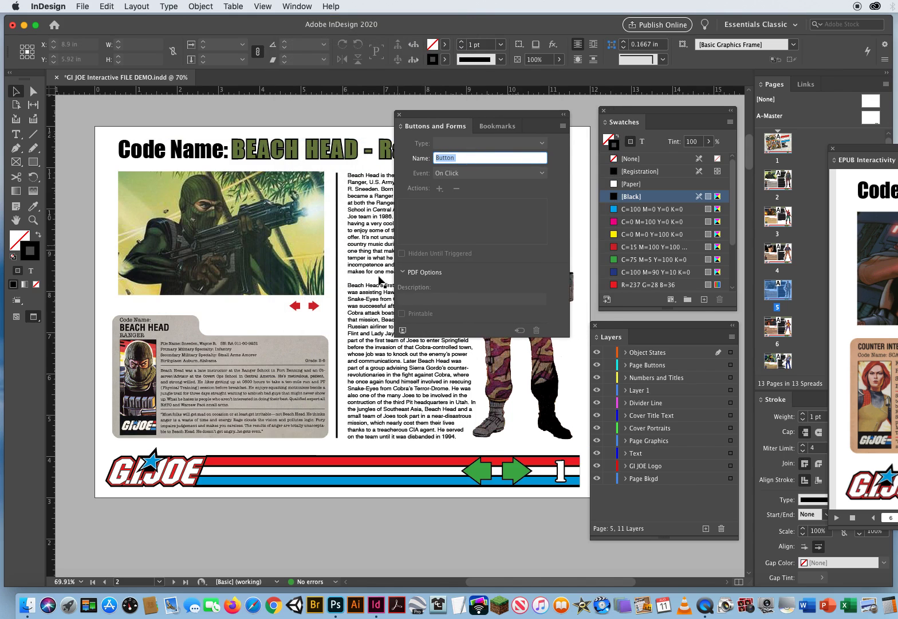
click(296, 307)
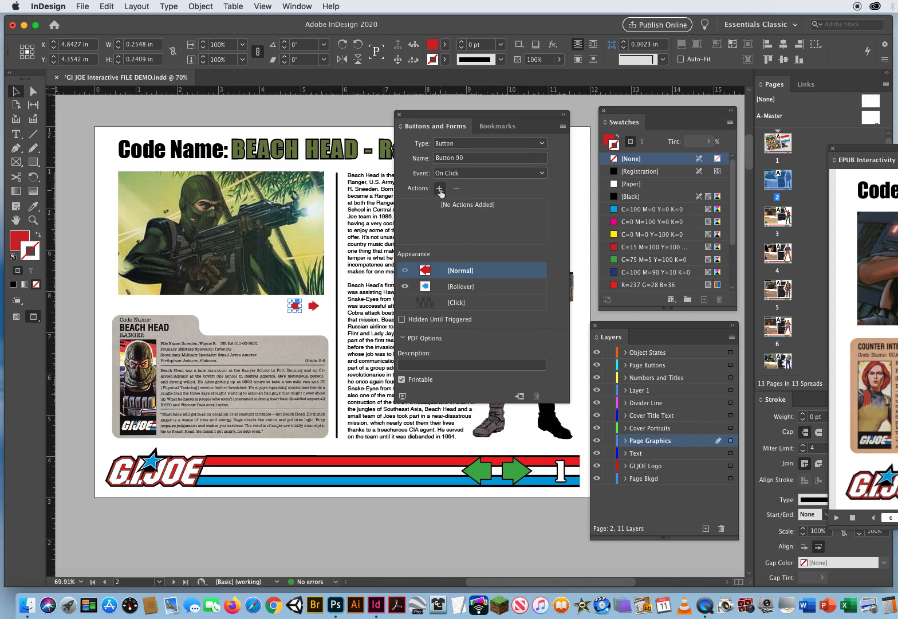
Give the left arrow a Go To Previous State action targeting Beach Head States.
click(440, 189)
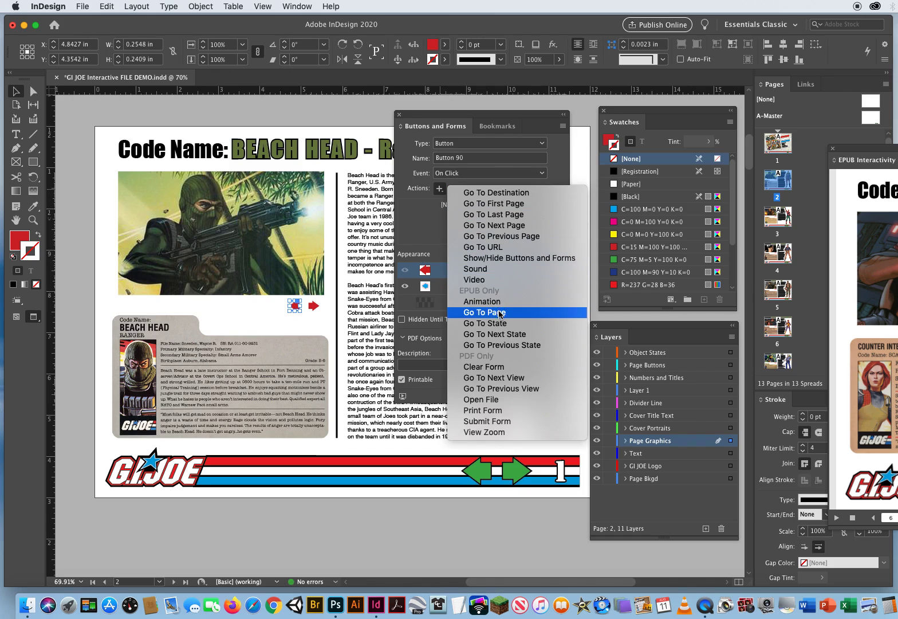
click(487, 345)
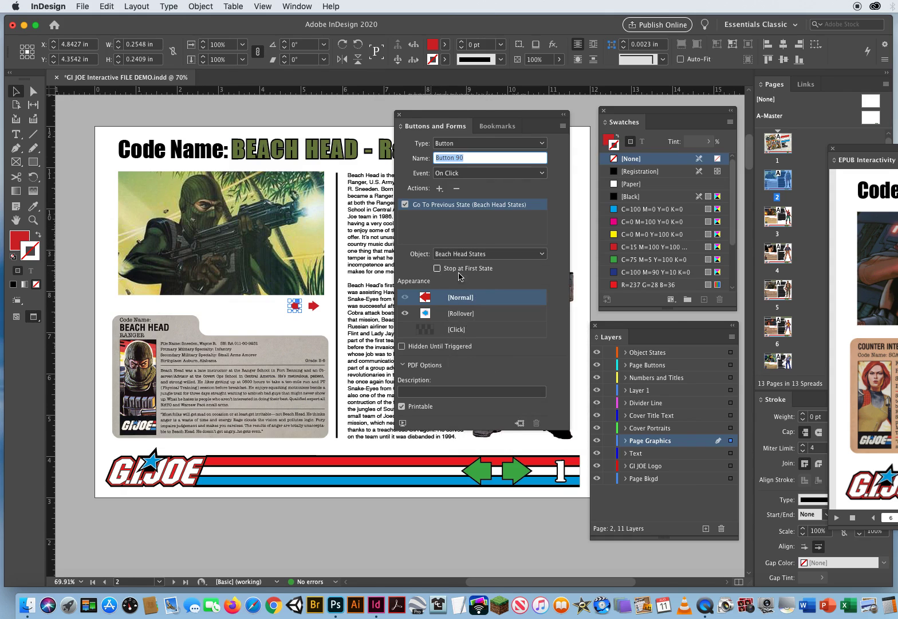
click(518, 254)
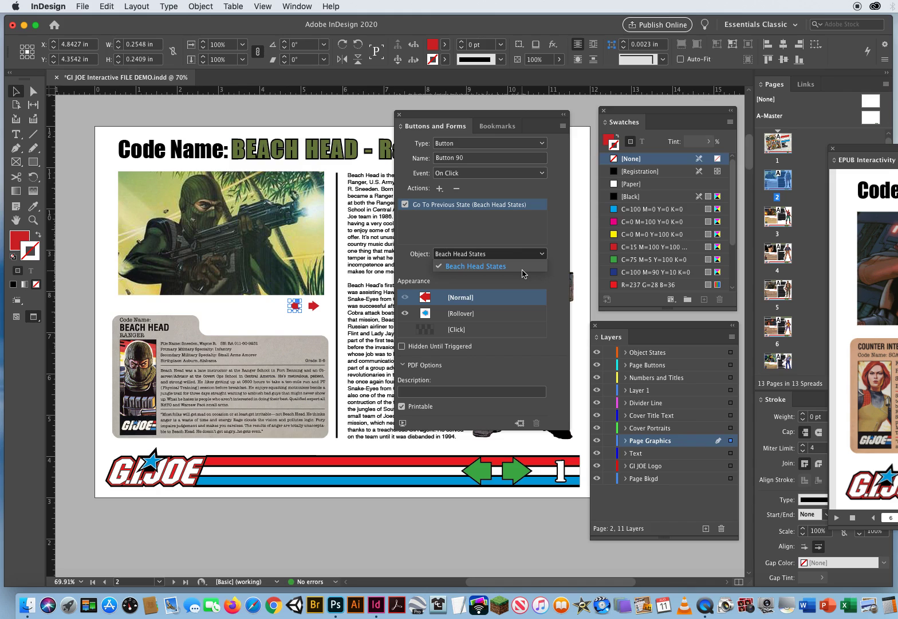
click(446, 254)
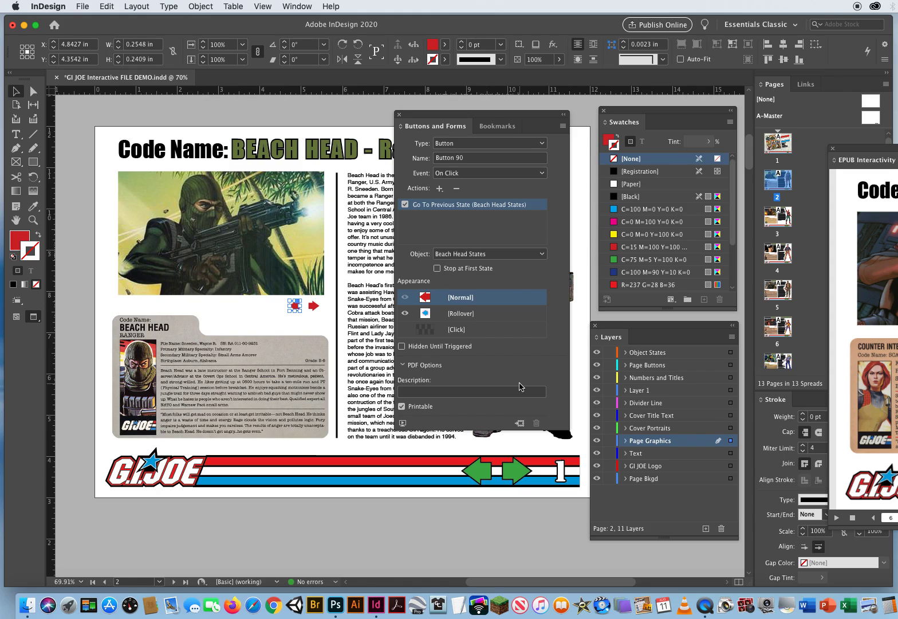
click(460, 317)
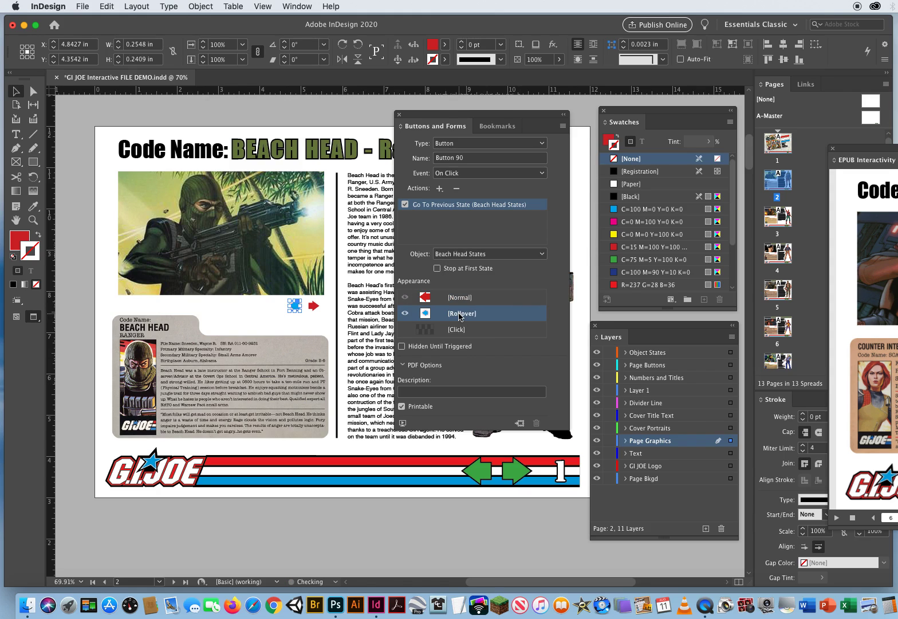
click(460, 297)
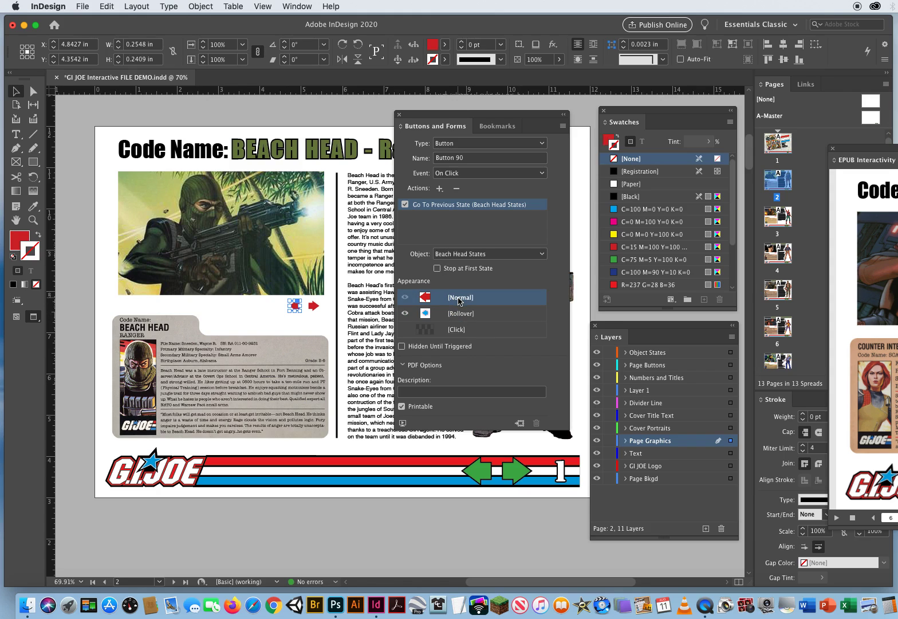
Give the red right arrow a Go To Next State action.
click(314, 306)
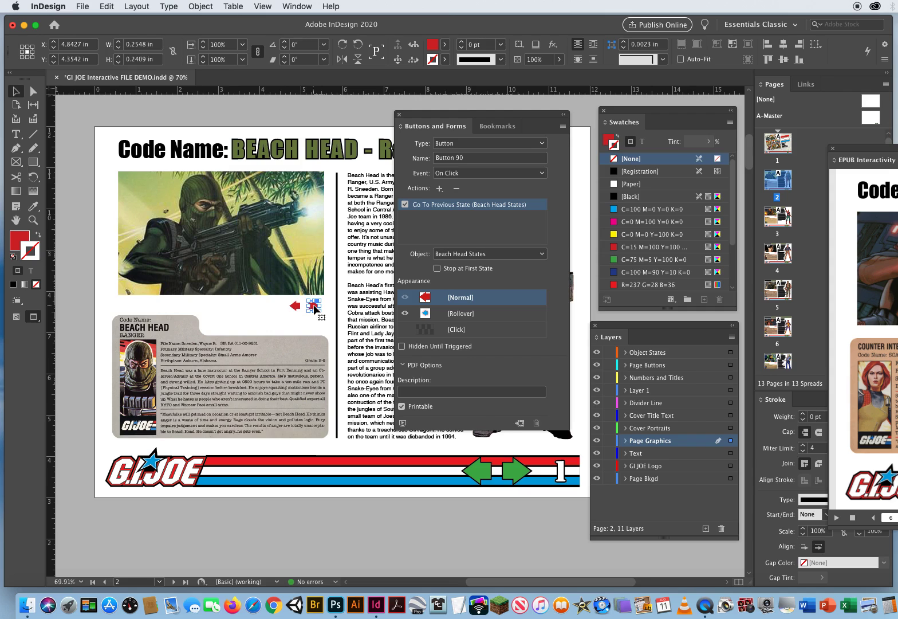
click(439, 189)
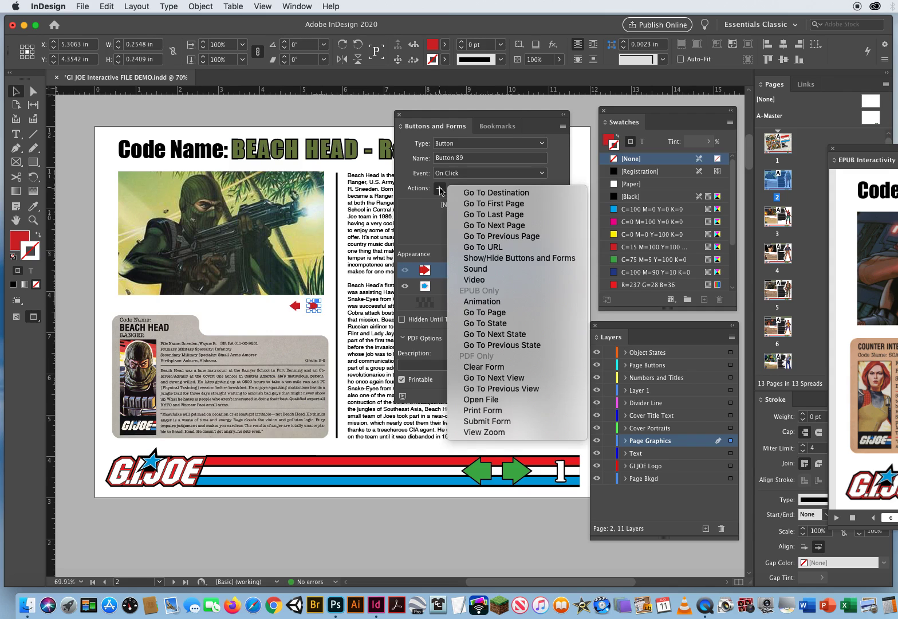
click(509, 335)
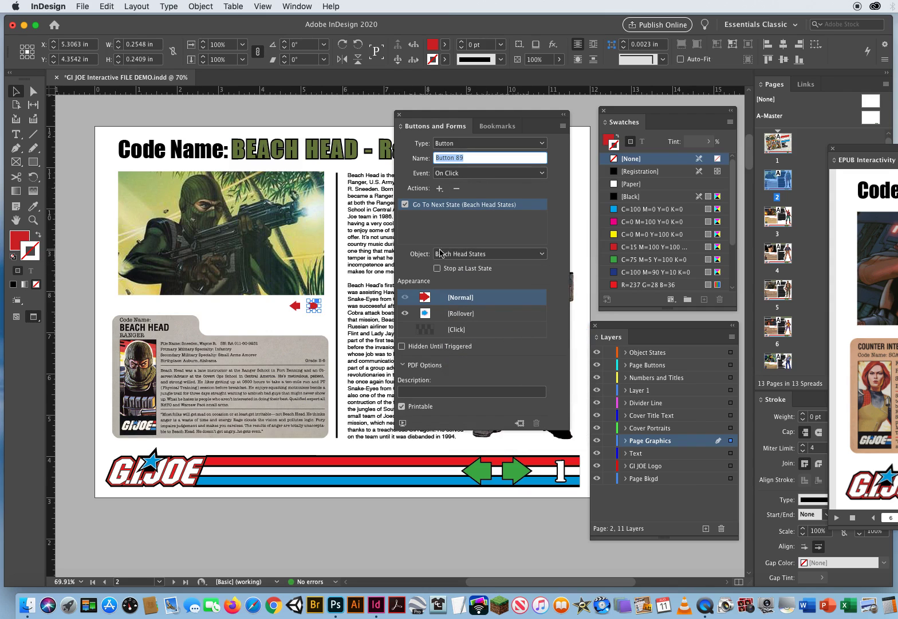
click(342, 109)
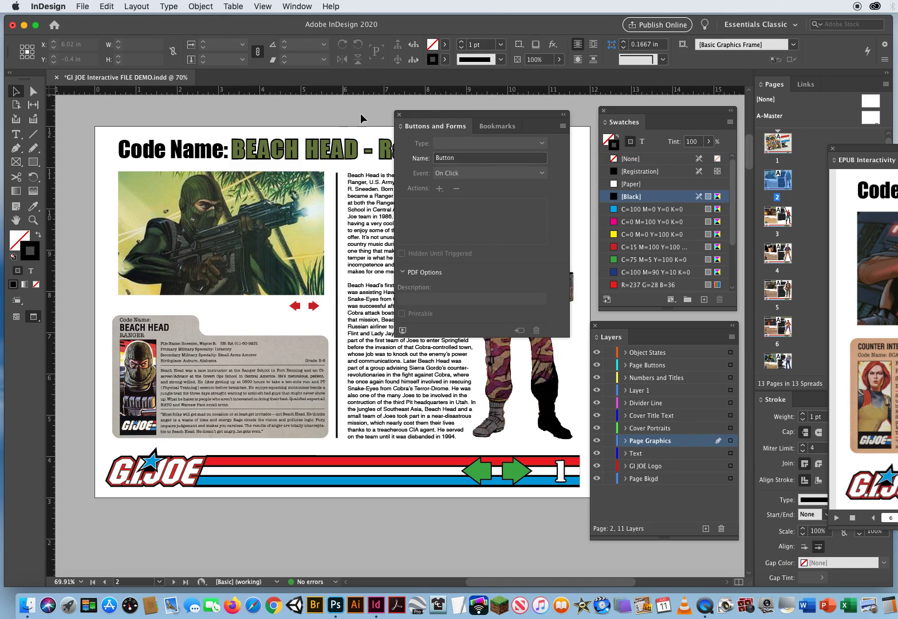
Move the EPUB Interactivity Preview over the page, set it to whole-document mode, and play it.
drag(427, 118, 522, 114)
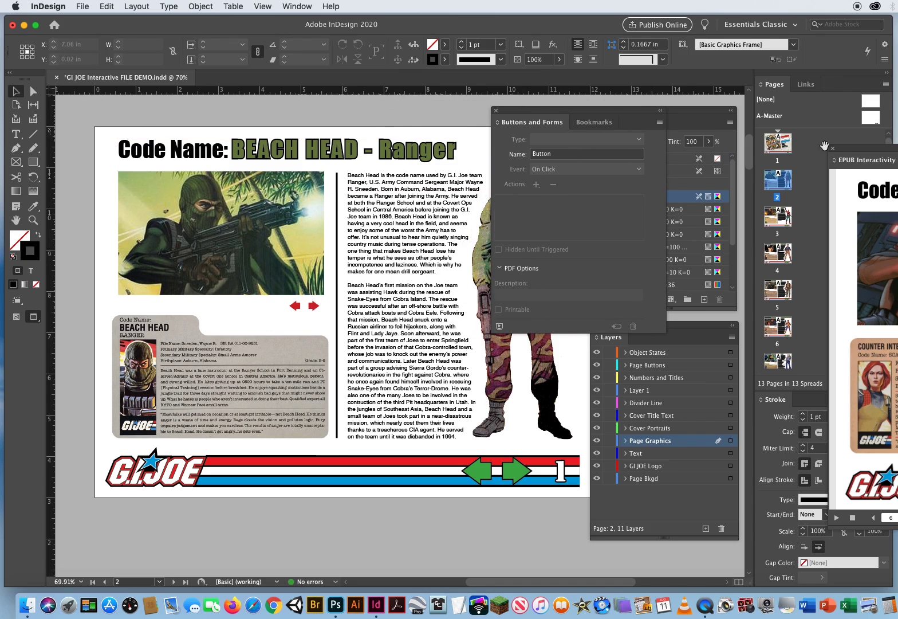
drag(861, 151, 131, 142)
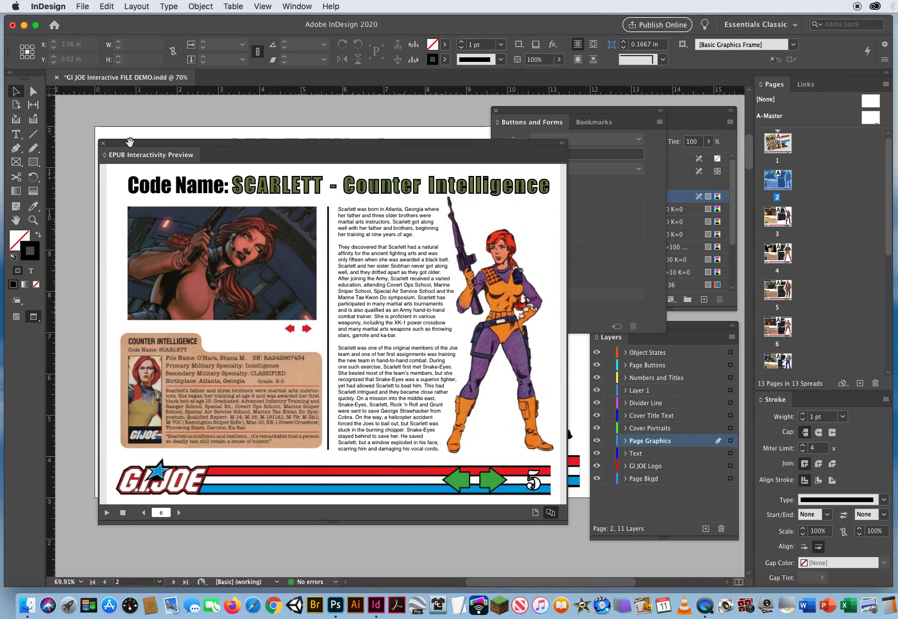
click(550, 513)
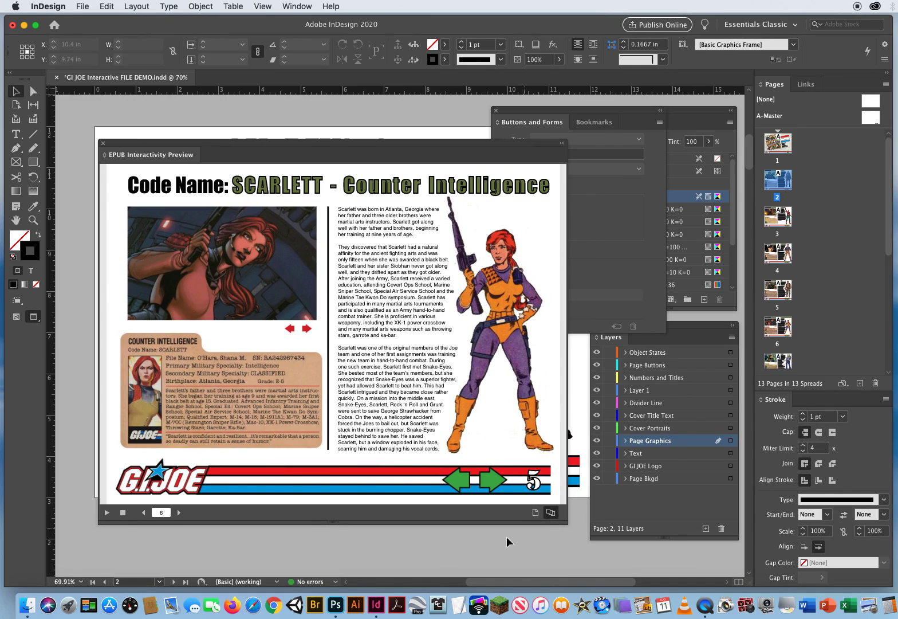
click(106, 514)
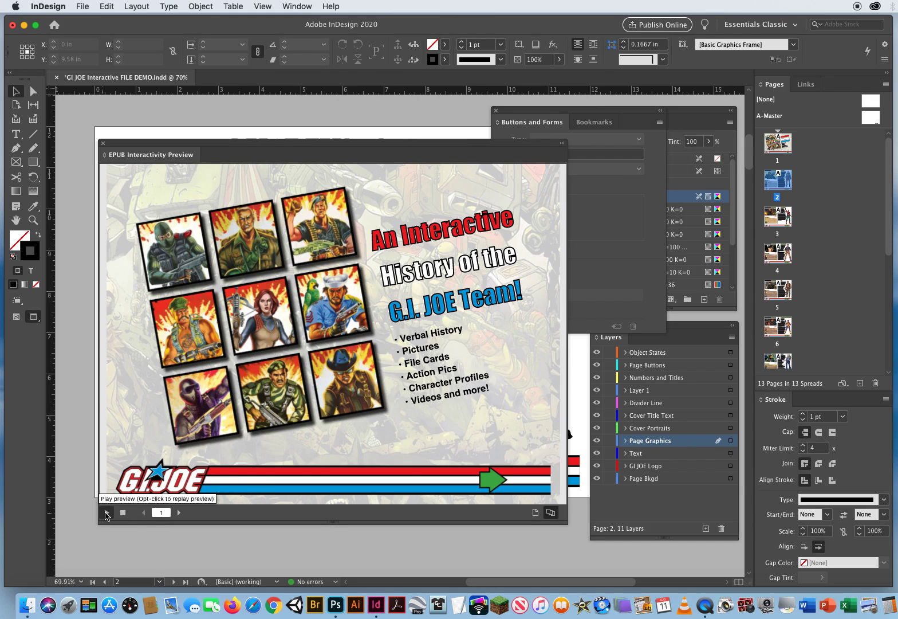
Open the Beach Head page in the preview and advance through his photos with the right arrow.
click(172, 248)
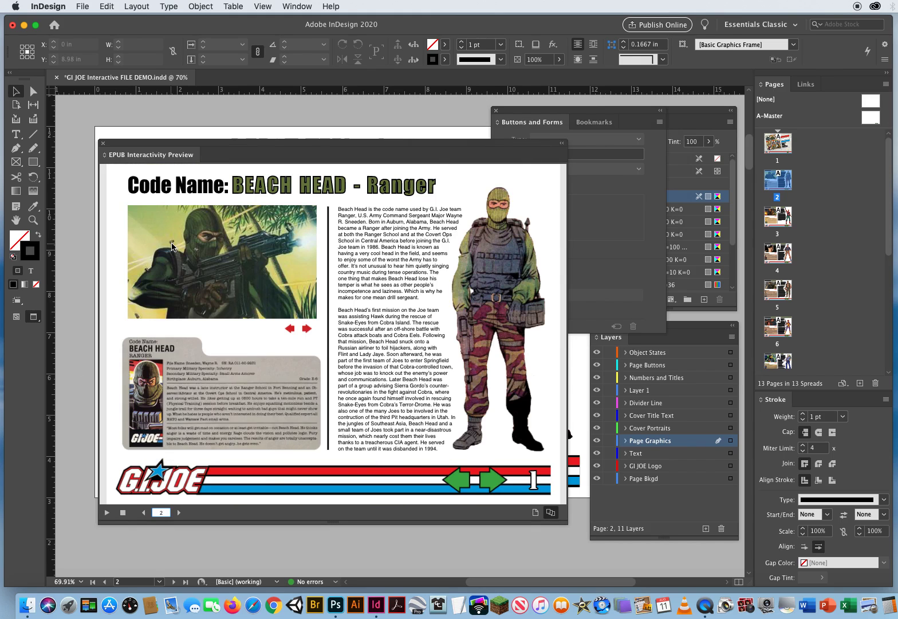
click(307, 330)
click(307, 332)
click(307, 332)
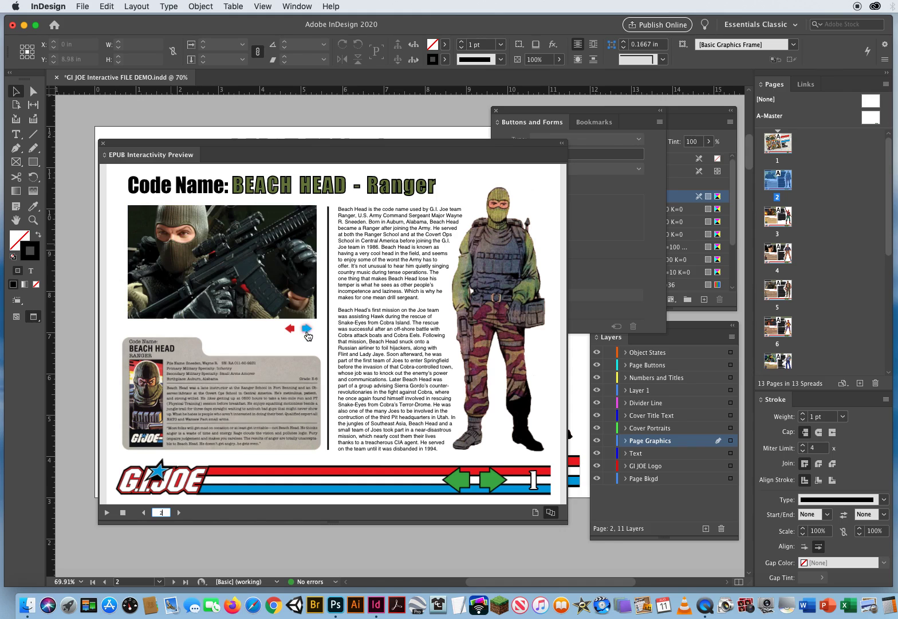
click(307, 331)
Step back through Beach Head's photos with the left arrow, then forward again with the right.
click(291, 331)
click(292, 331)
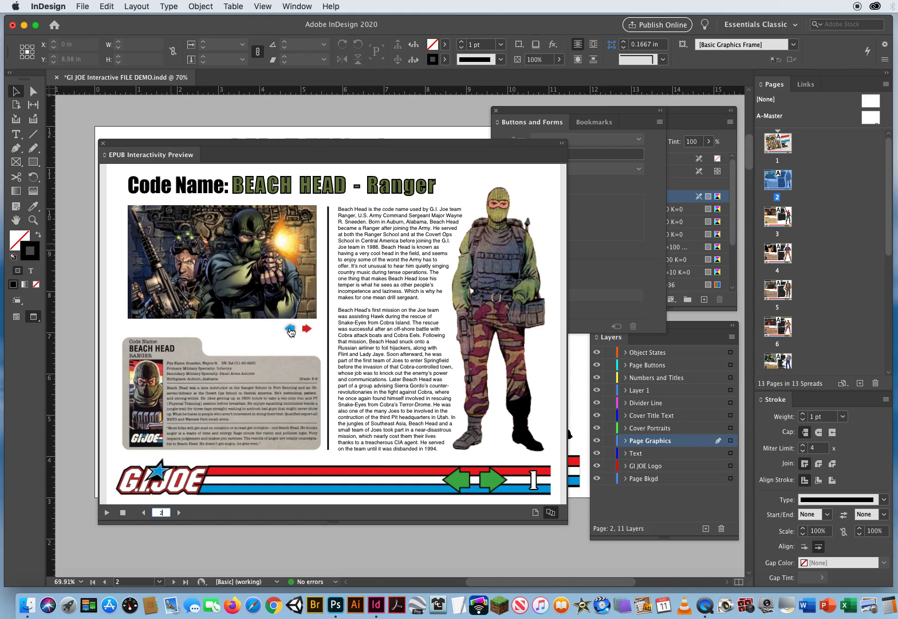
click(292, 331)
click(294, 330)
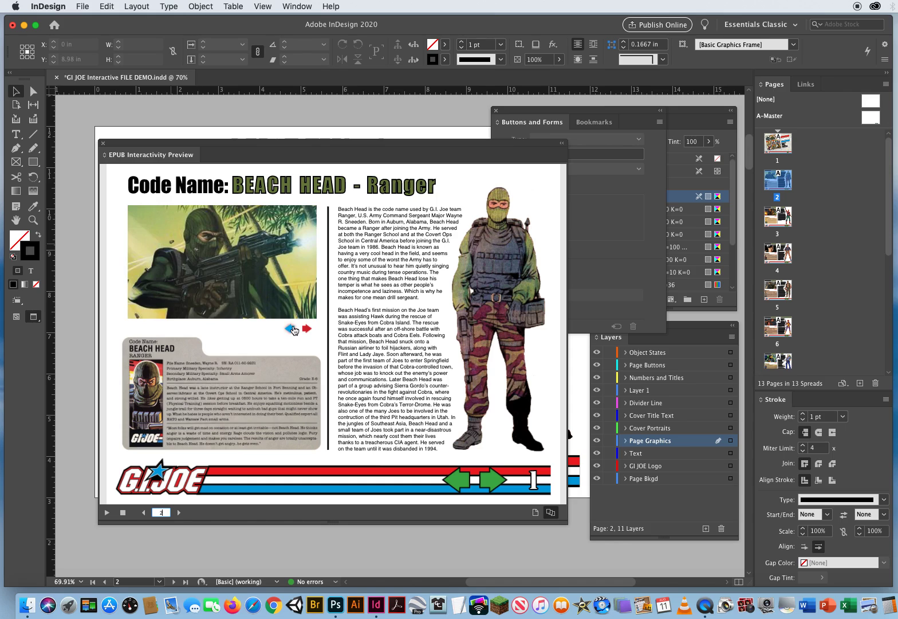
click(293, 330)
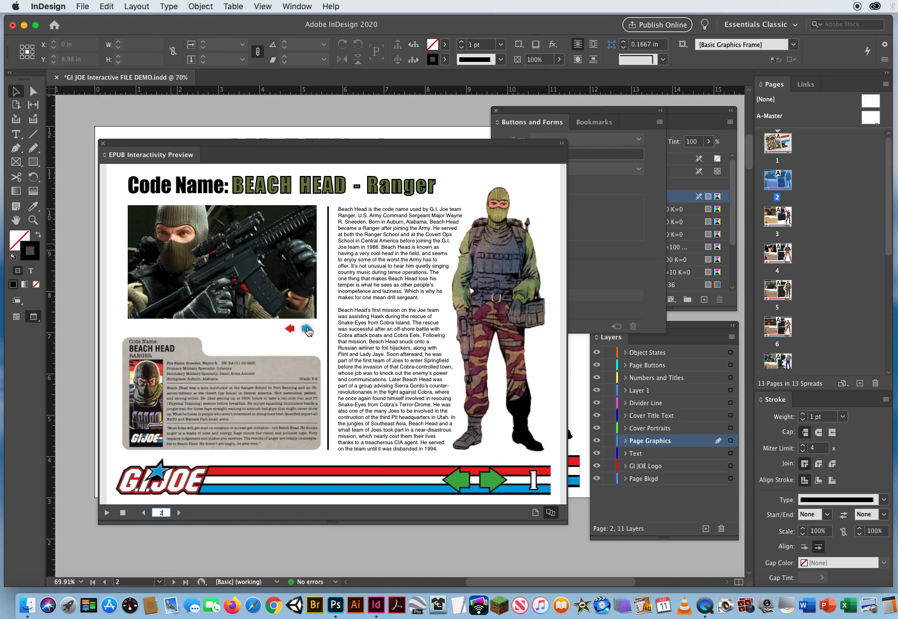
click(308, 331)
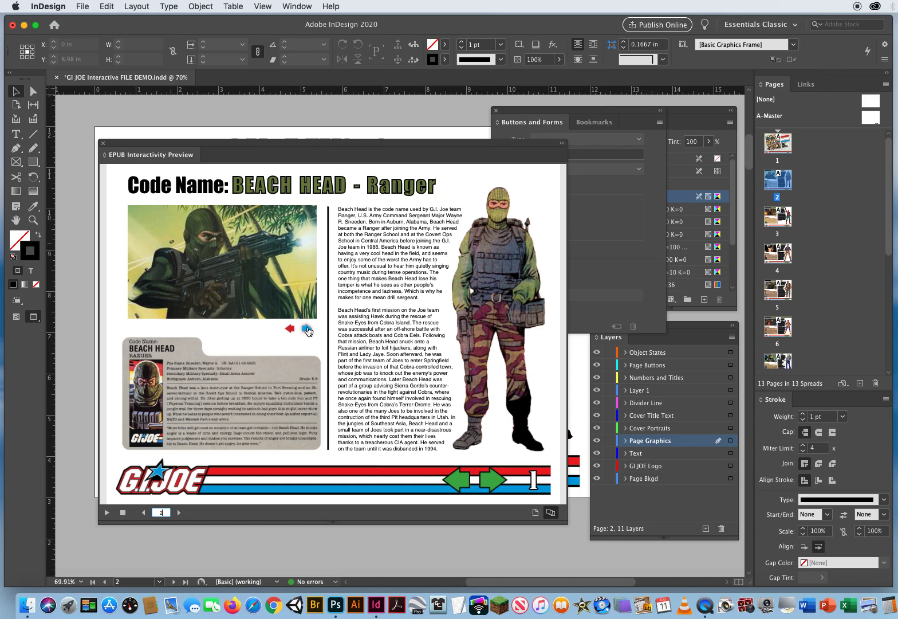
click(308, 331)
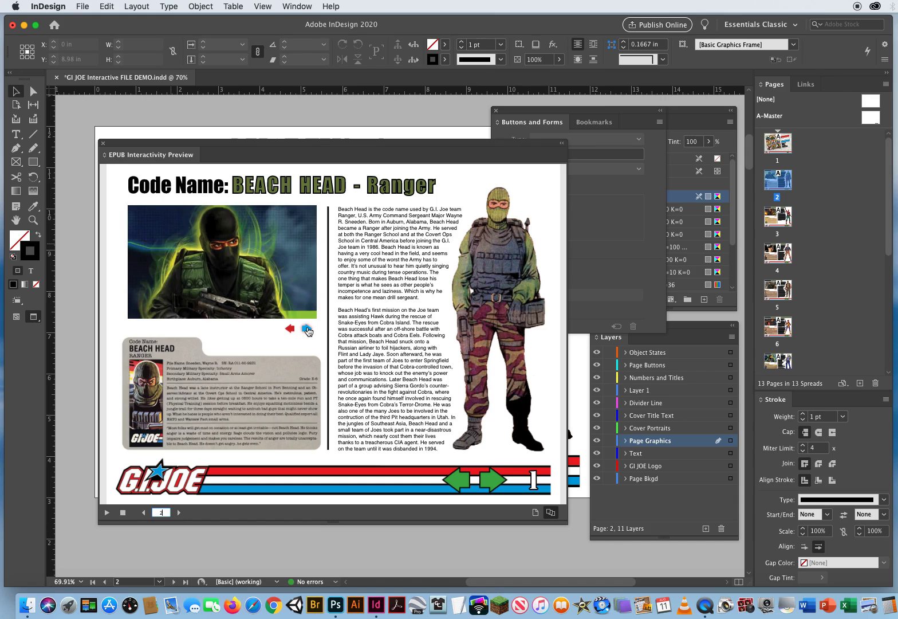
click(308, 331)
click(308, 331)
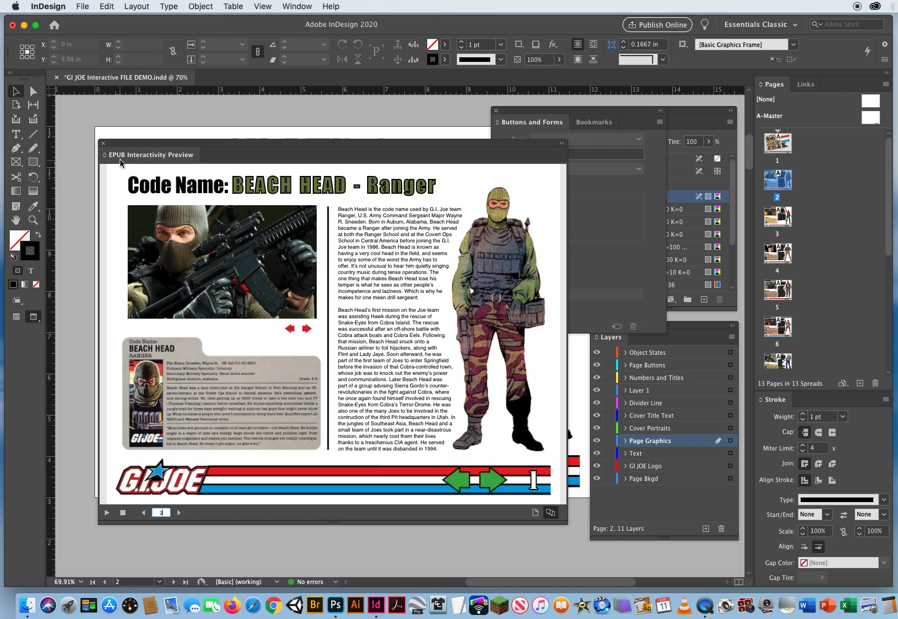
Move the preview panel away and copy Beach Head's left and right arrow buttons.
drag(122, 146, 850, 145)
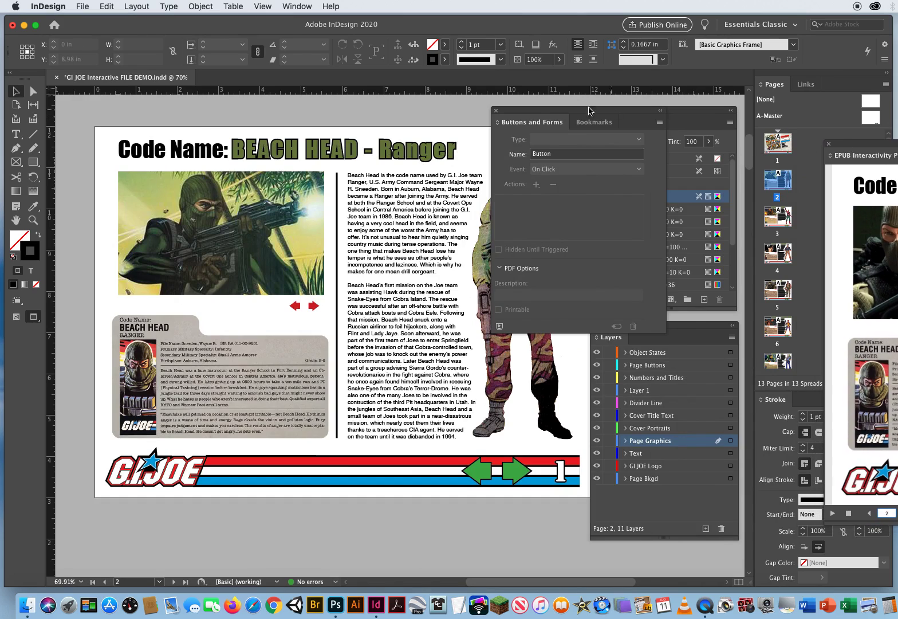
click(294, 308)
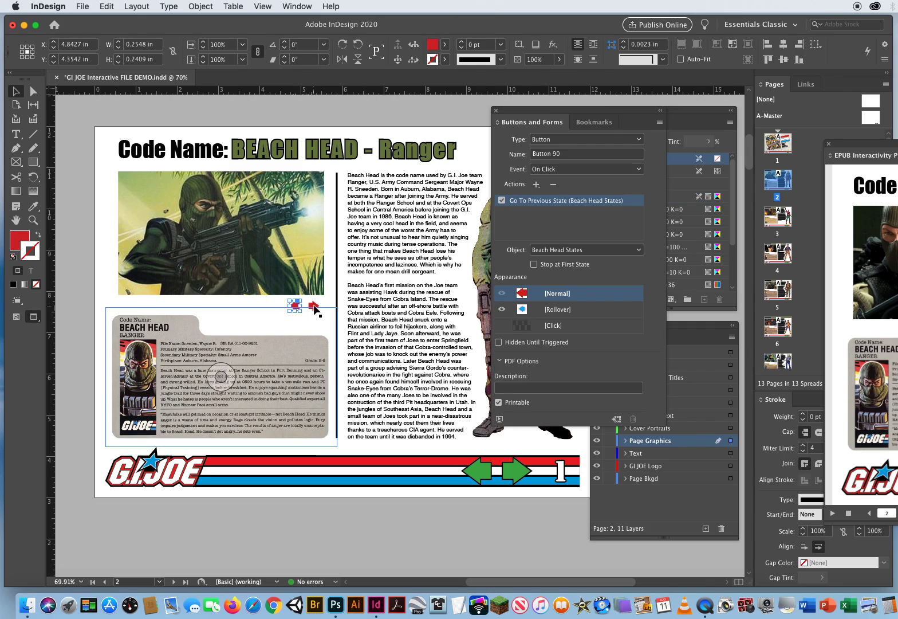
shift+click(314, 307)
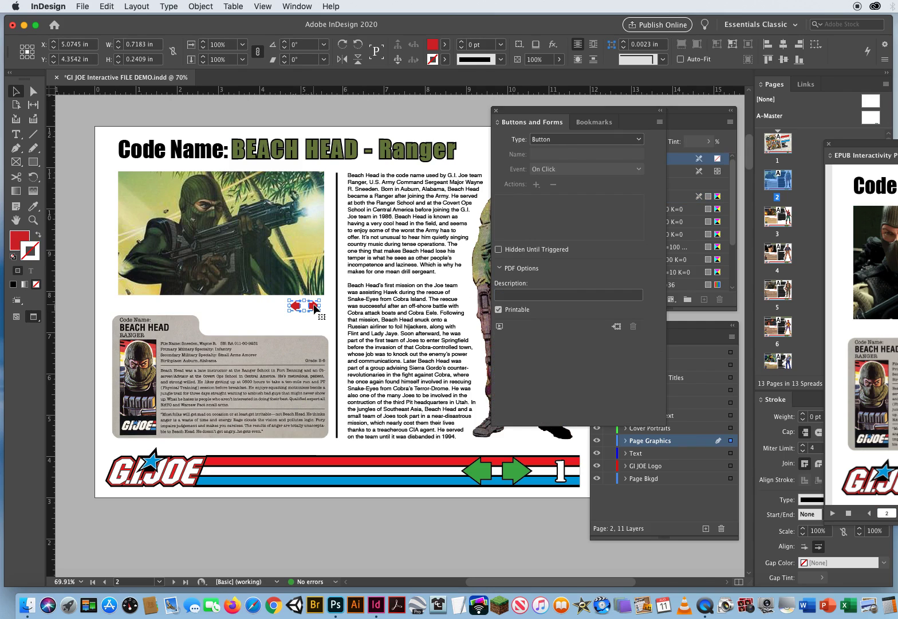
click(107, 7)
click(116, 59)
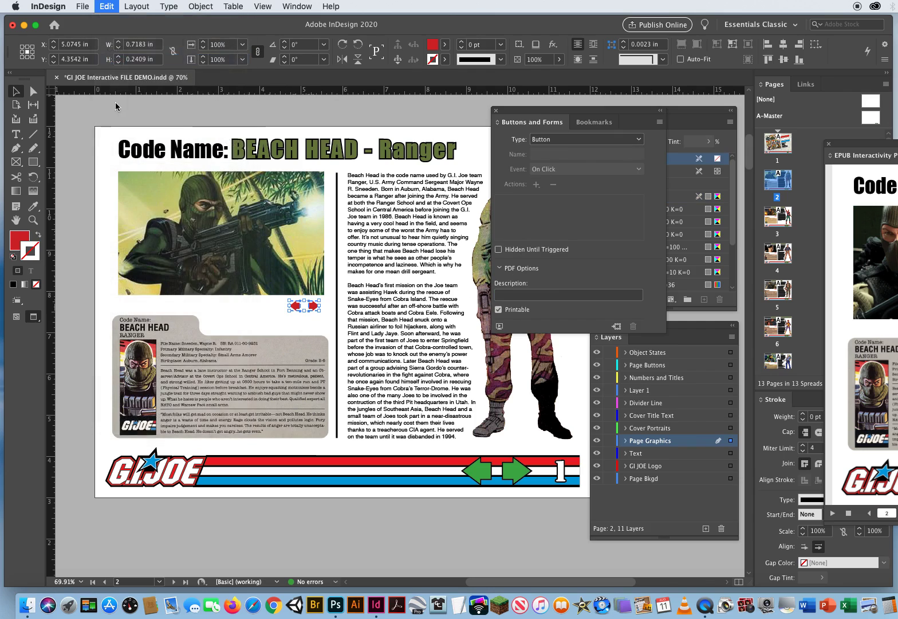
Remove the Duke page's old arrows and paste the copied arrows in place there.
scroll(752, 156, down, 10)
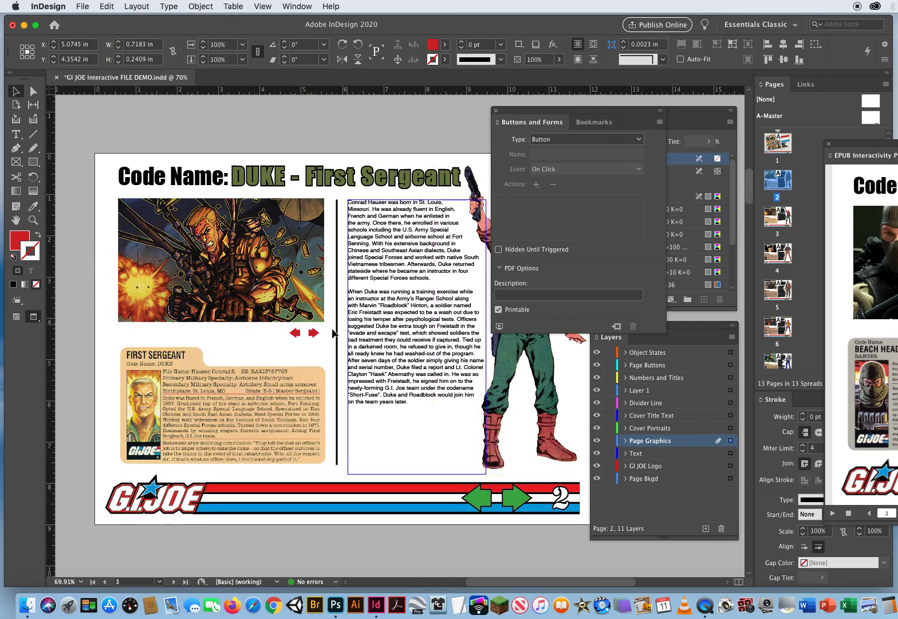
click(295, 333)
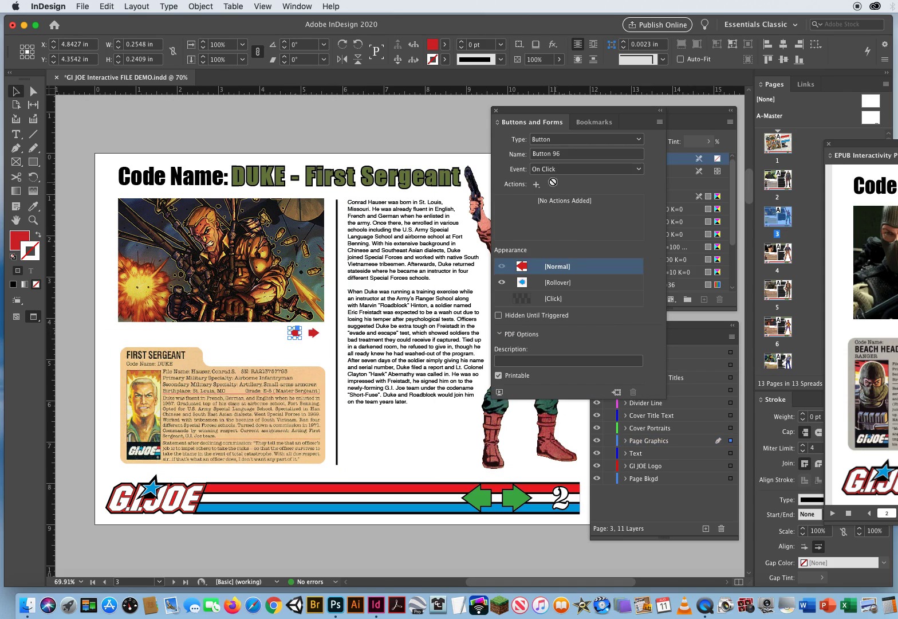
click(314, 332)
click(334, 346)
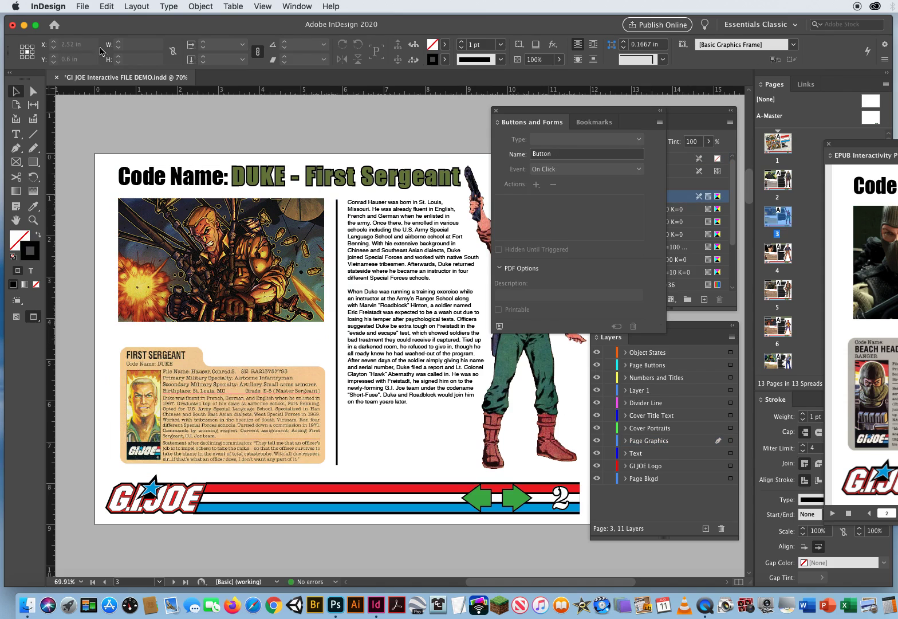
click(106, 6)
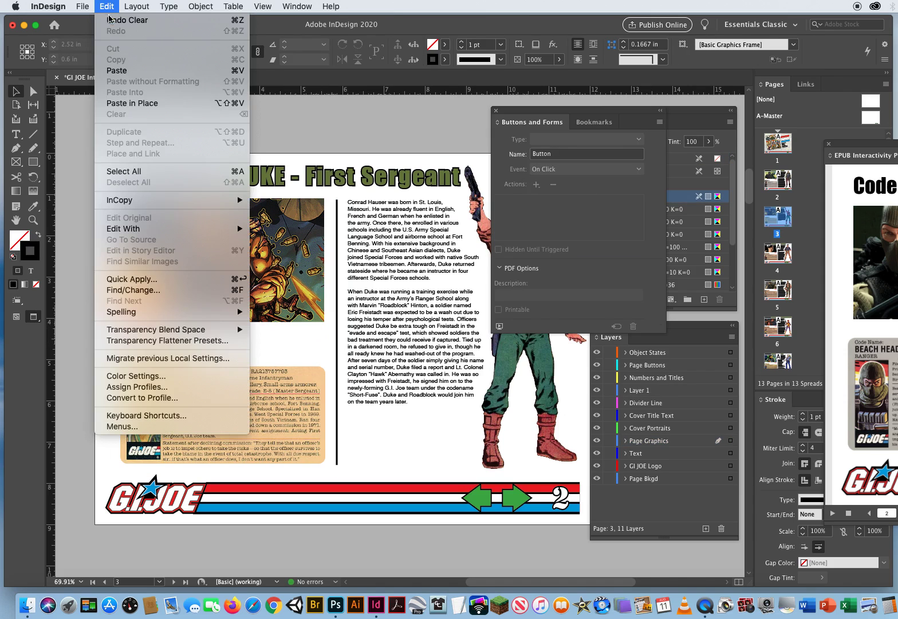
click(121, 104)
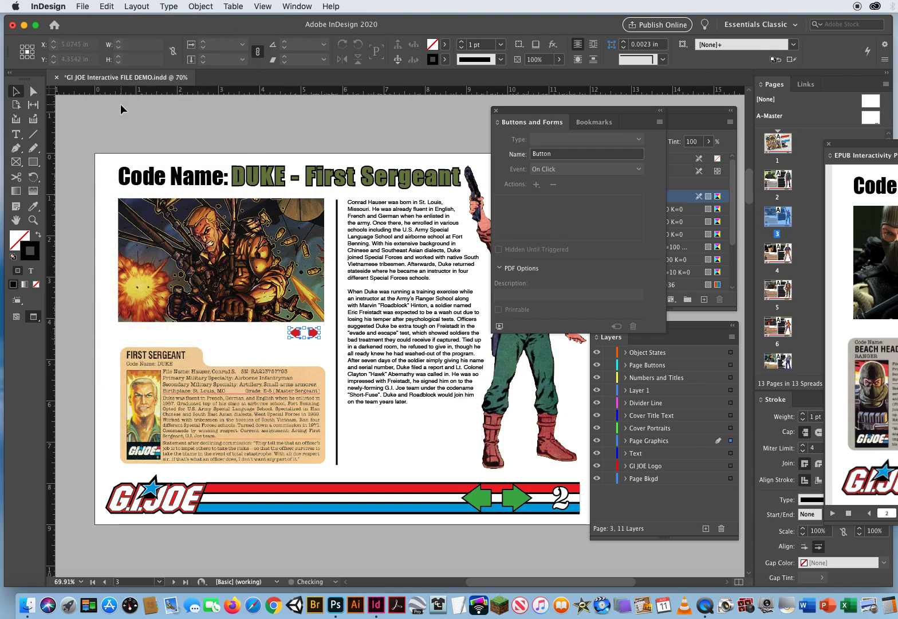
Give Duke's left arrow a Go To Previous State action targeting Duke States.
click(293, 123)
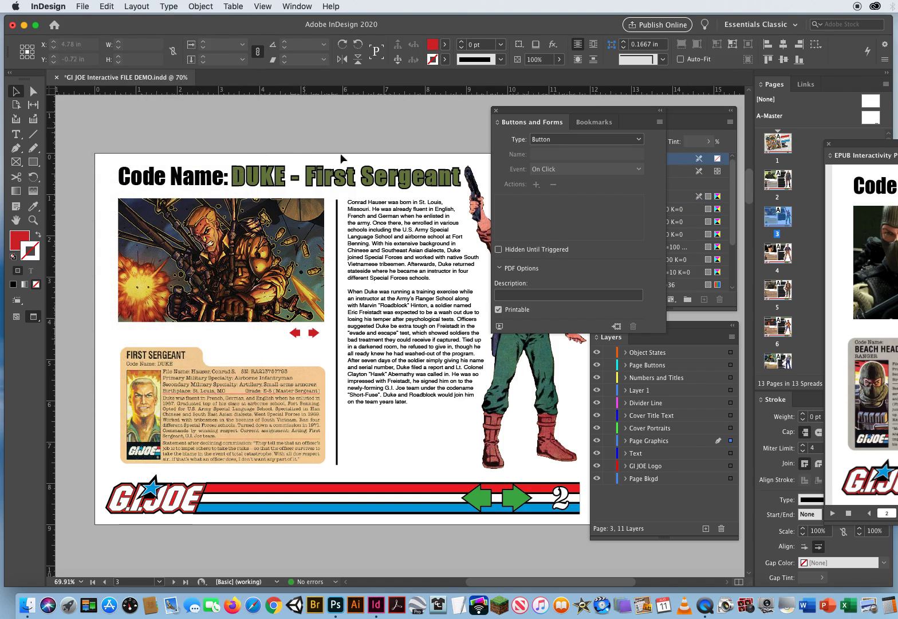
click(296, 334)
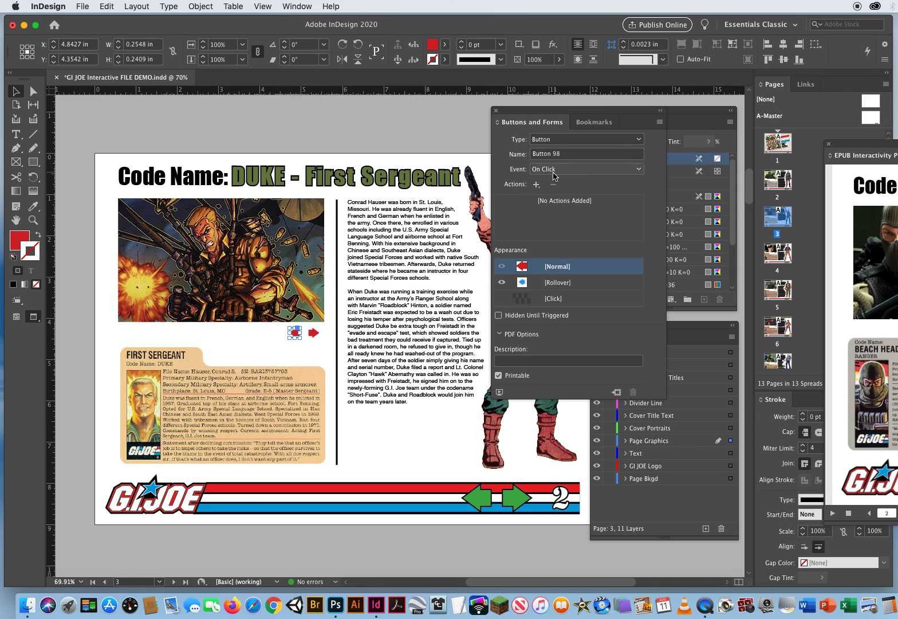
click(537, 184)
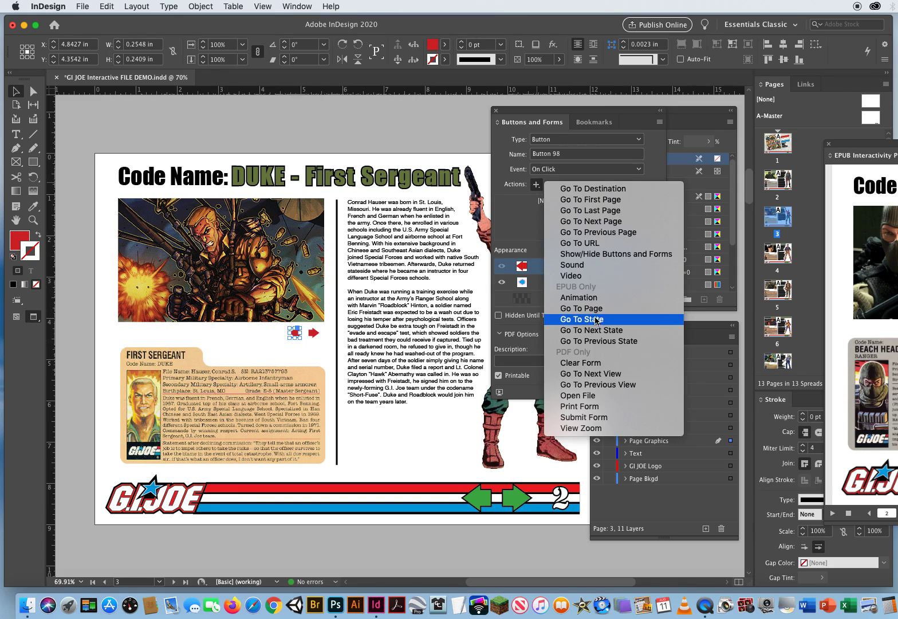
click(581, 342)
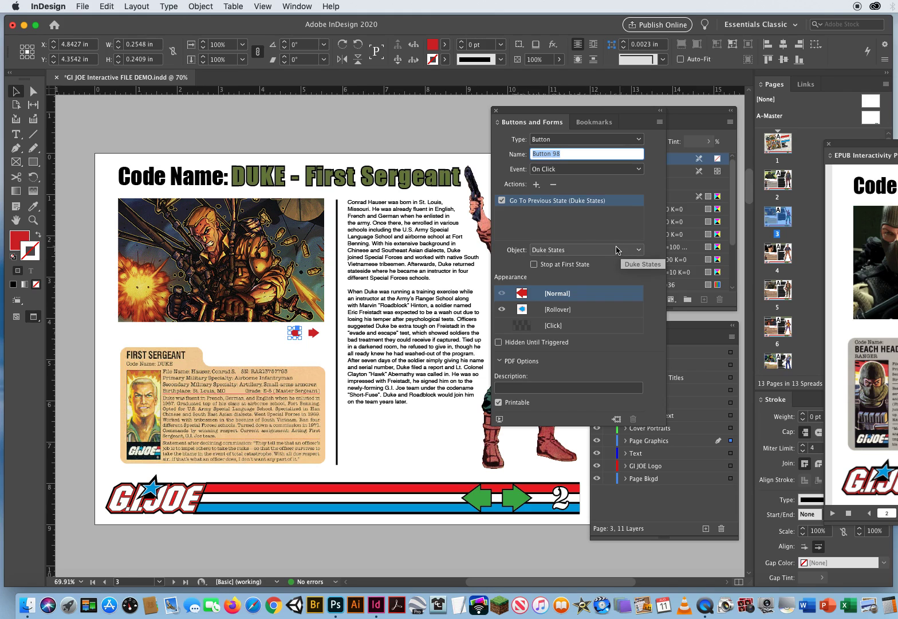
Give Duke's right arrow a Go To Next State action targeting Duke States.
click(313, 334)
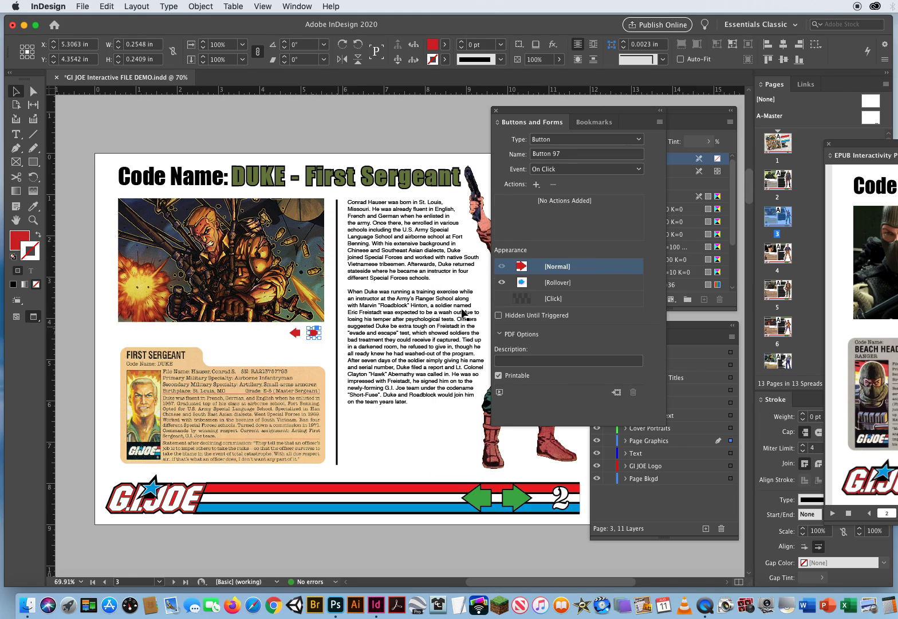
click(536, 185)
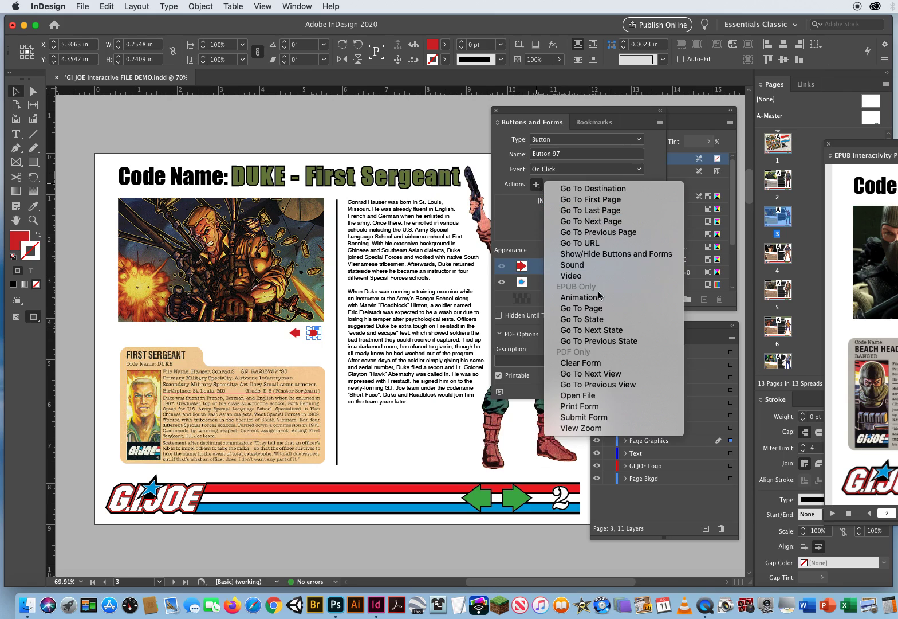
click(597, 330)
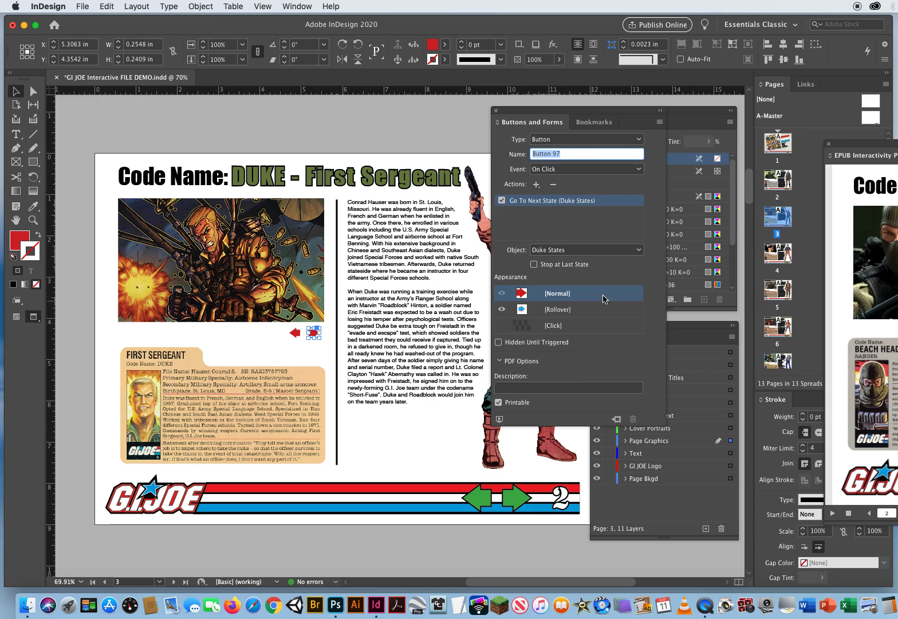
On page 4, give Flint's left arrow a Go To Previous State action on Flint States.
drag(750, 182, 736, 217)
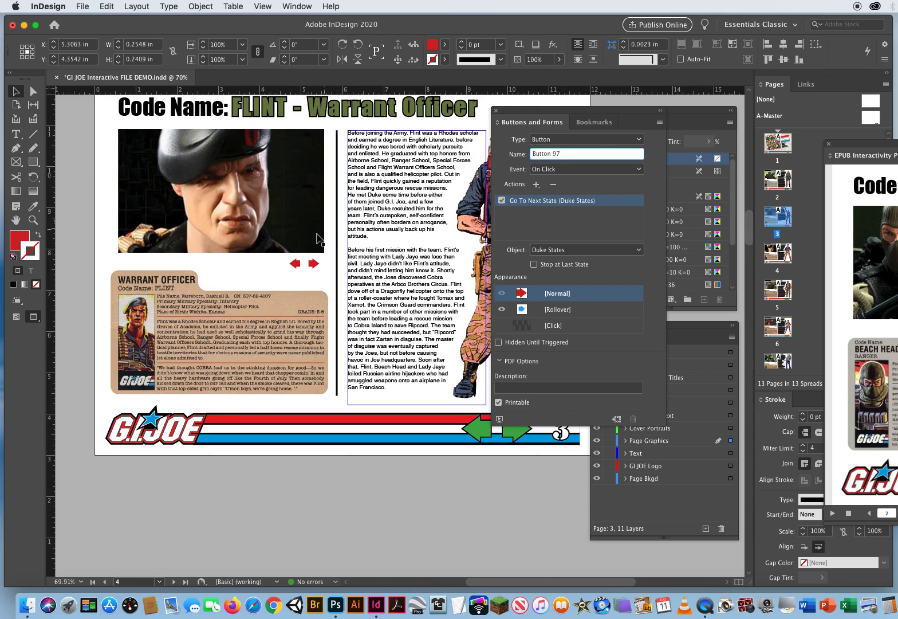
click(294, 263)
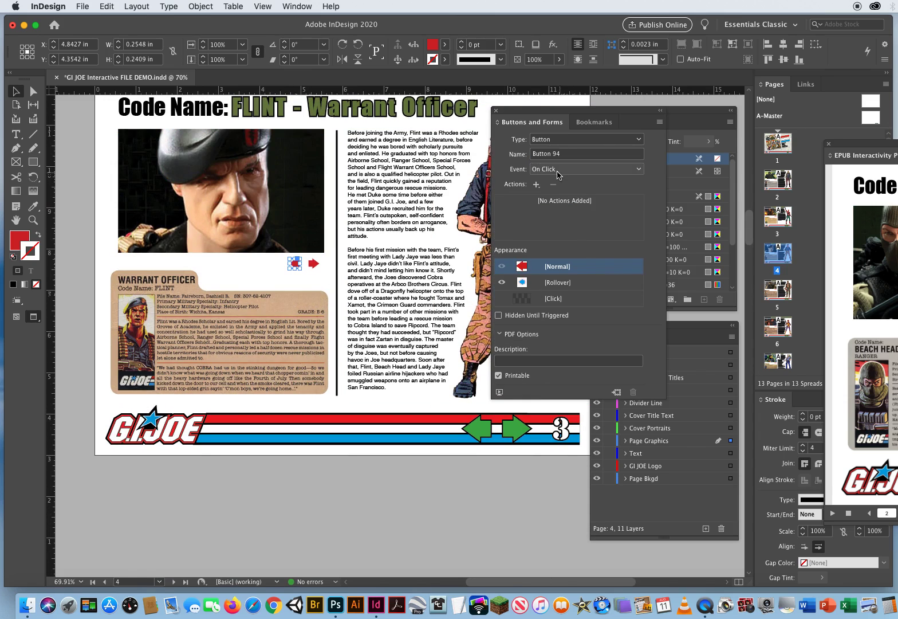
click(537, 185)
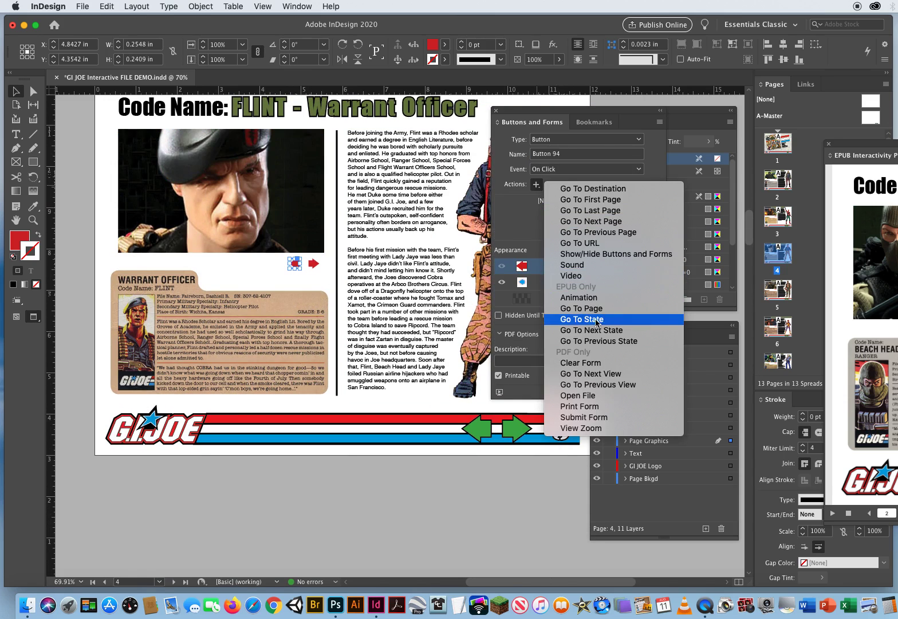
click(582, 341)
Give Flint's right arrow a Go To Next State action on Flint States.
click(314, 265)
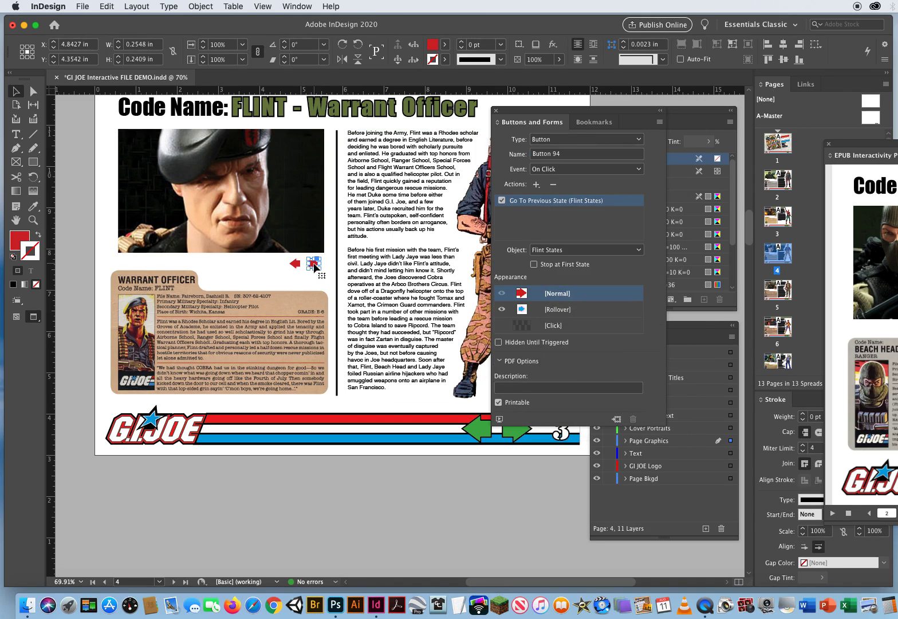
click(536, 184)
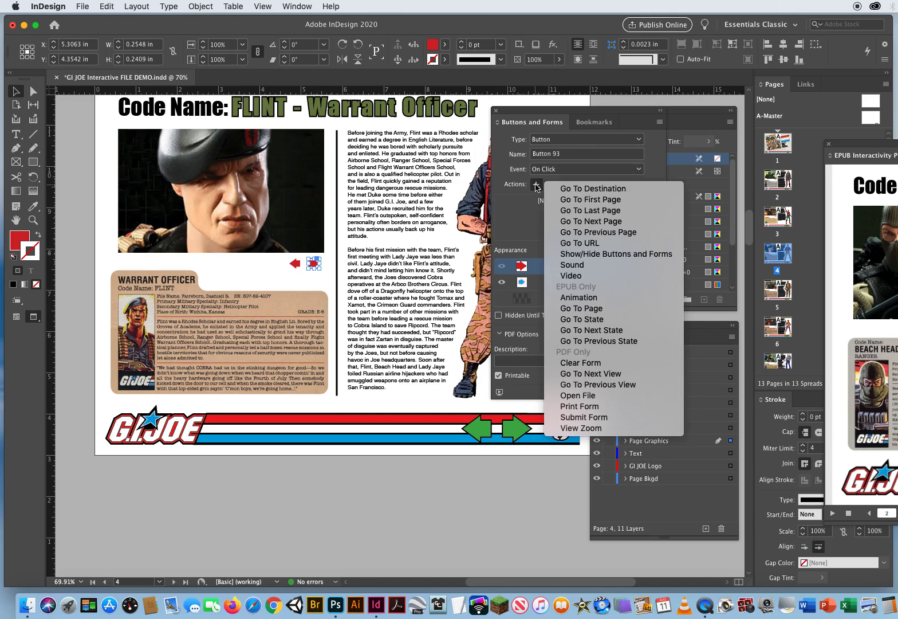
click(584, 331)
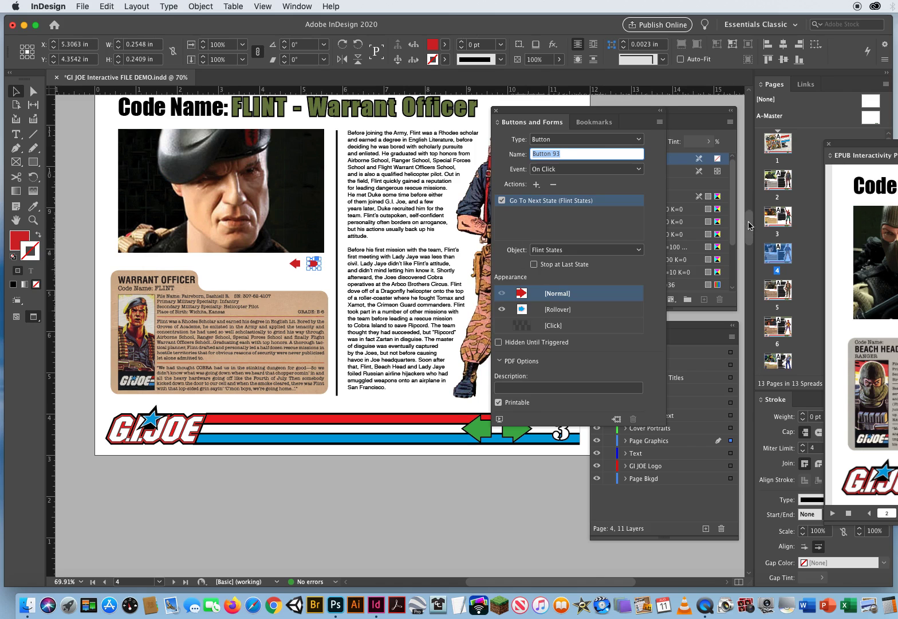
Give Gung-Ho's left arrow a Go To Previous State action on Gung Ho States.
scroll(748, 225, down, 10)
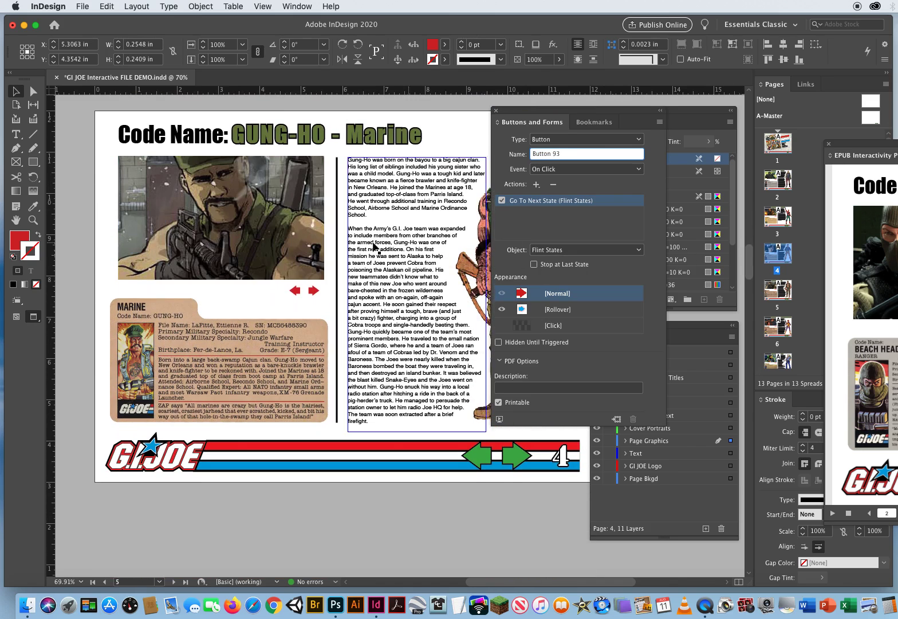
click(296, 291)
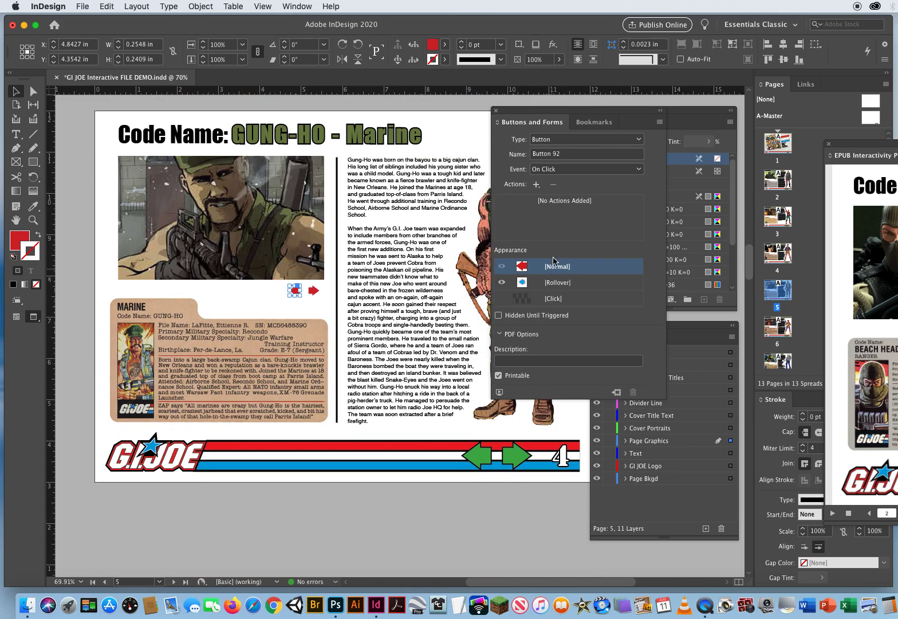
click(536, 184)
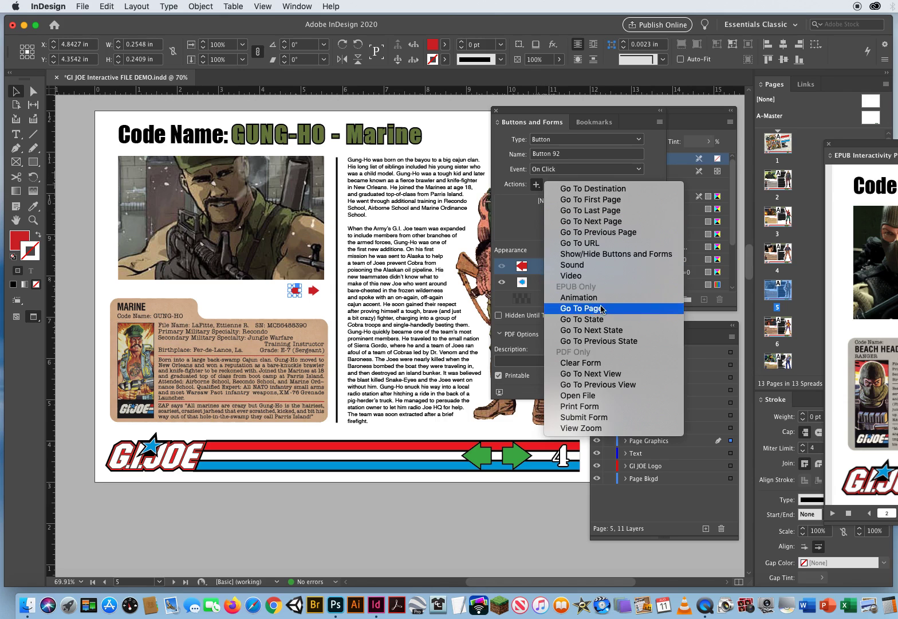
click(584, 342)
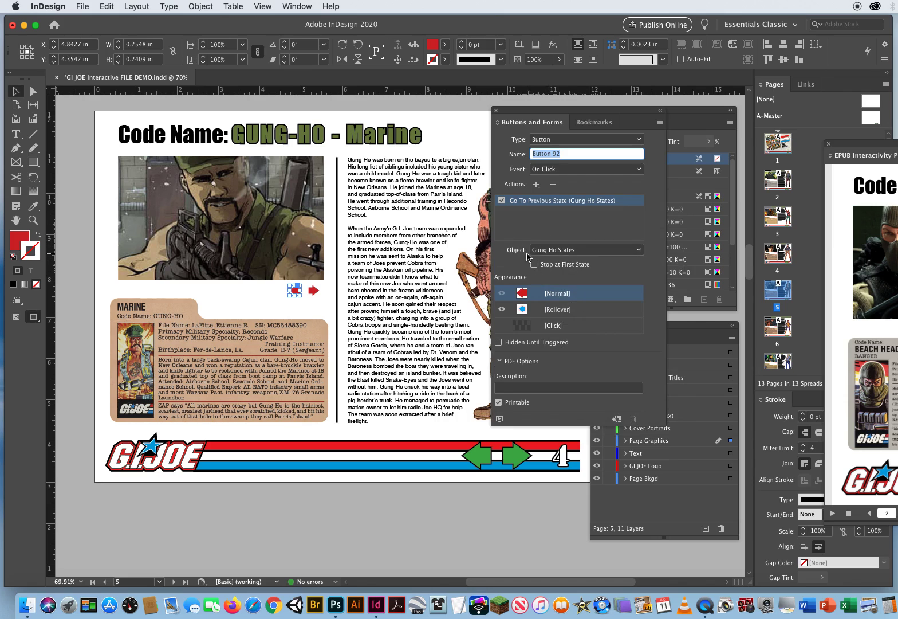
Give Gung-Ho's right arrow a Go To Next State action on Gung Ho States.
click(314, 291)
click(536, 184)
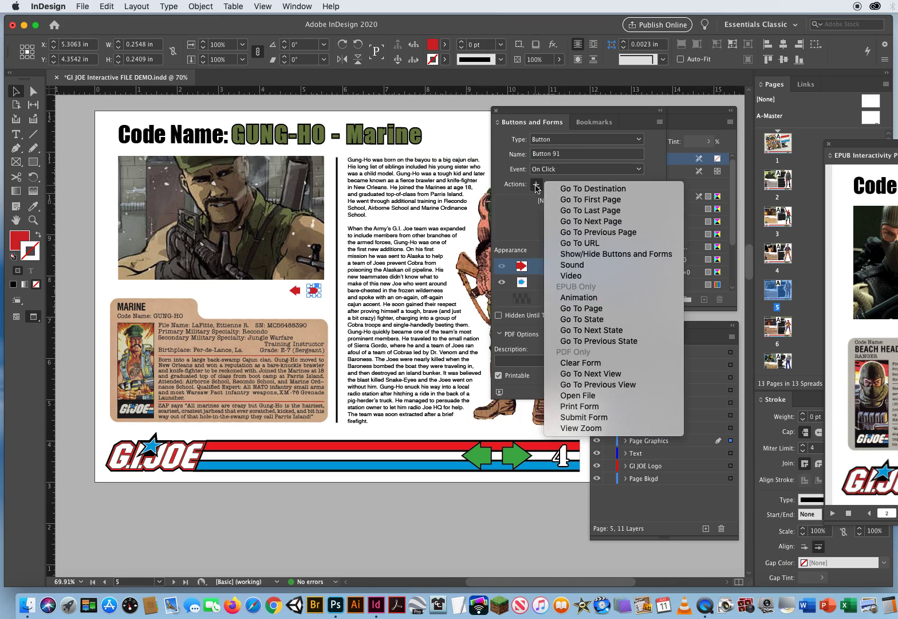
click(591, 330)
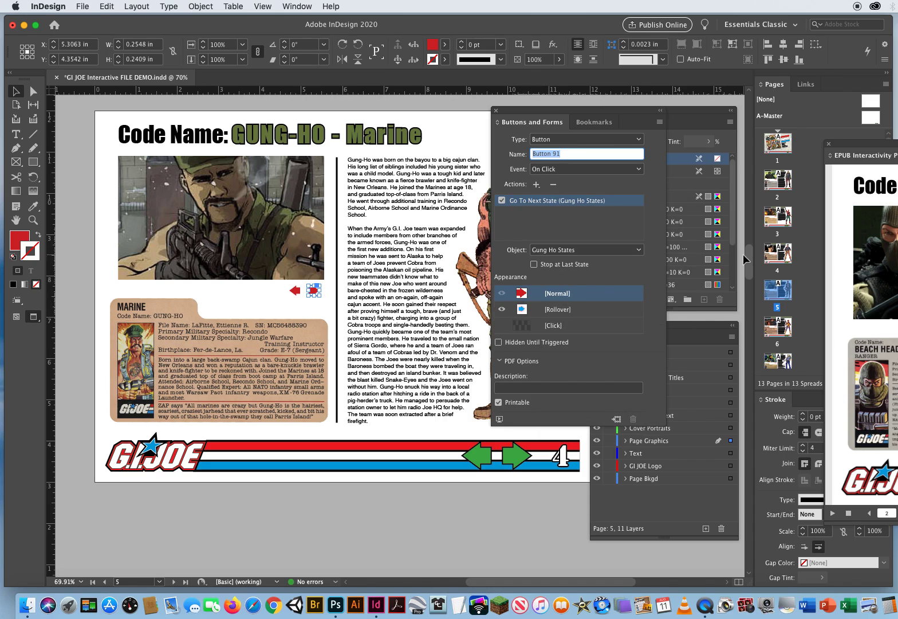
drag(748, 258, 723, 292)
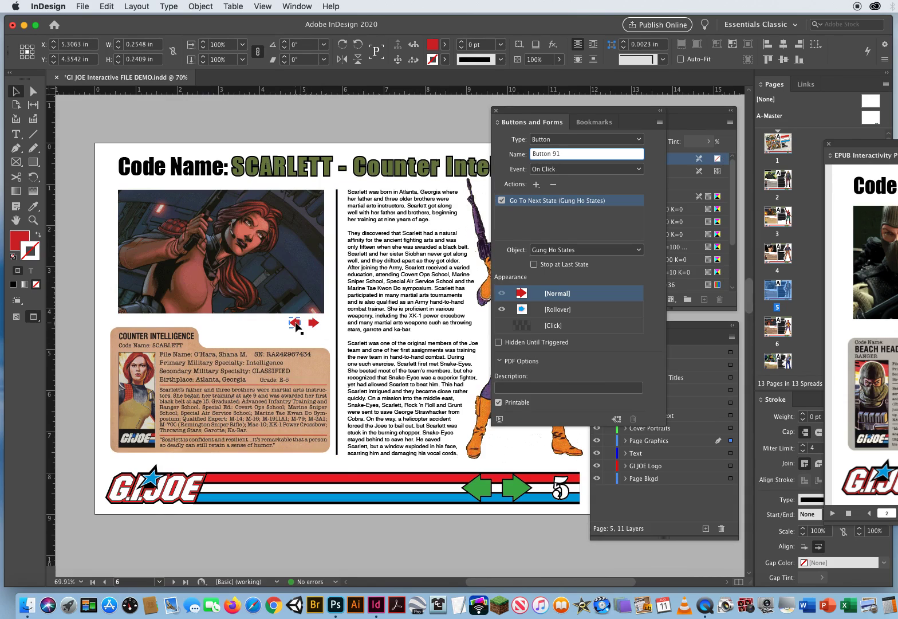
Check that Scarlett's and Snake Eyes' left arrows already use Go To Previous State, then return to the top.
click(295, 326)
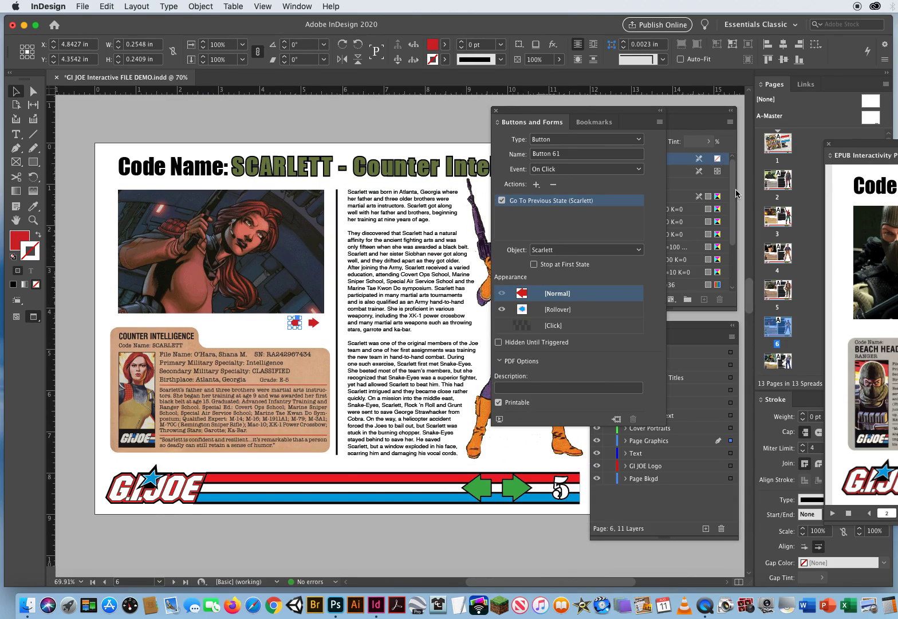
drag(750, 293, 749, 368)
click(295, 376)
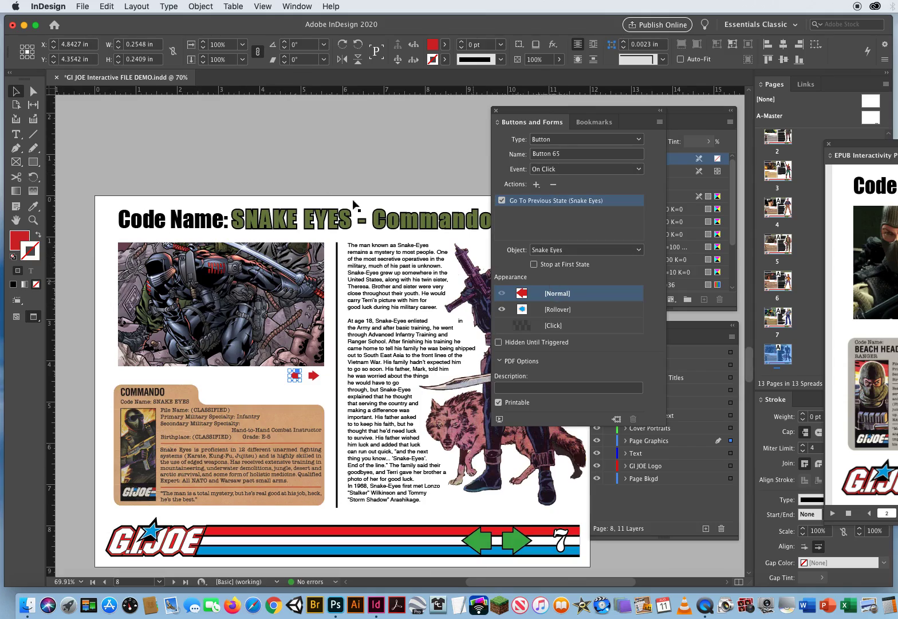
click(298, 155)
drag(748, 342, 734, 118)
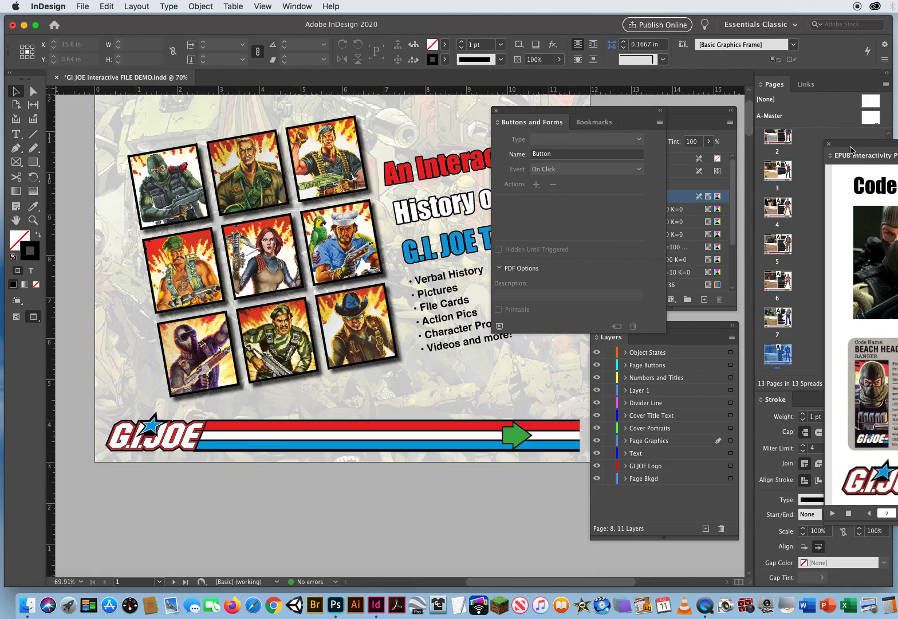
Move the EPUB Interactivity Preview panel over the canvas and play the document from the cover.
drag(857, 145, 140, 142)
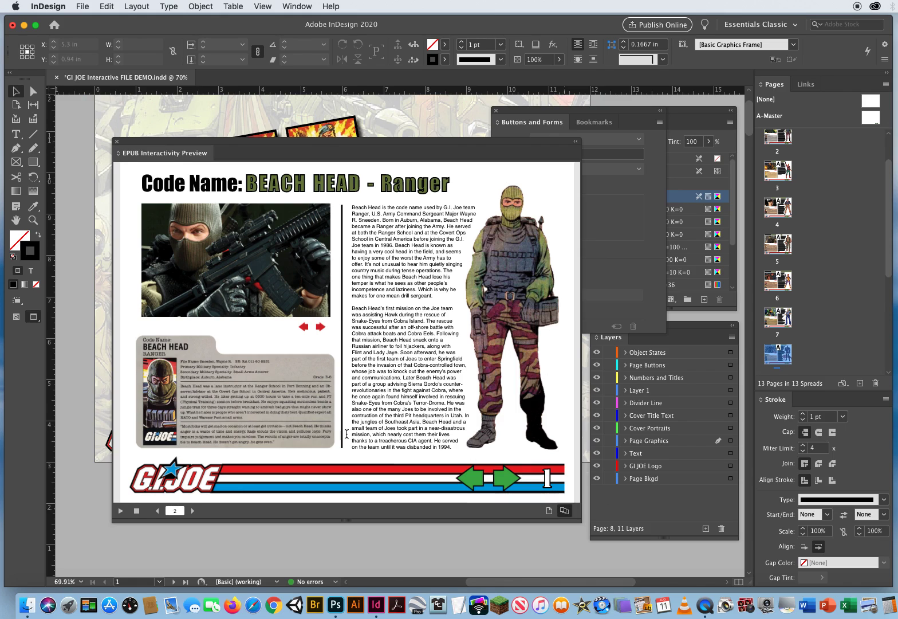
click(120, 511)
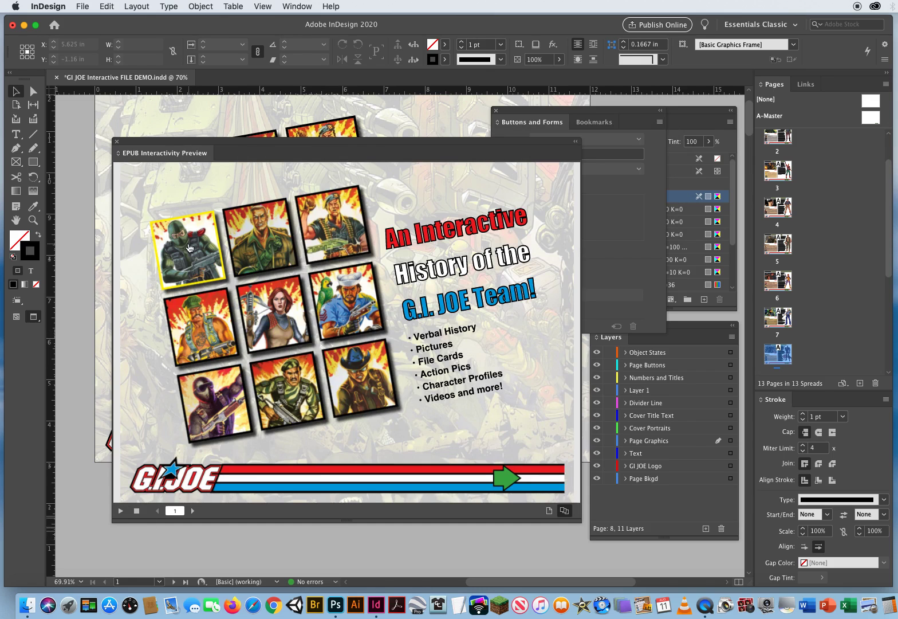
Jump from the cover to Beach Head, cycle his photos, then advance to Duke and cycle his.
click(186, 247)
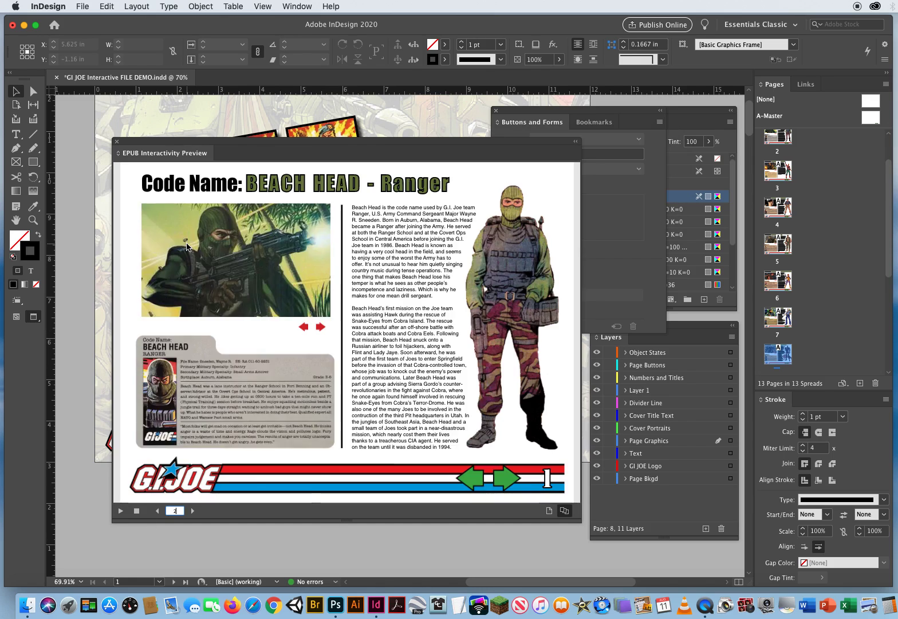
click(323, 327)
click(304, 327)
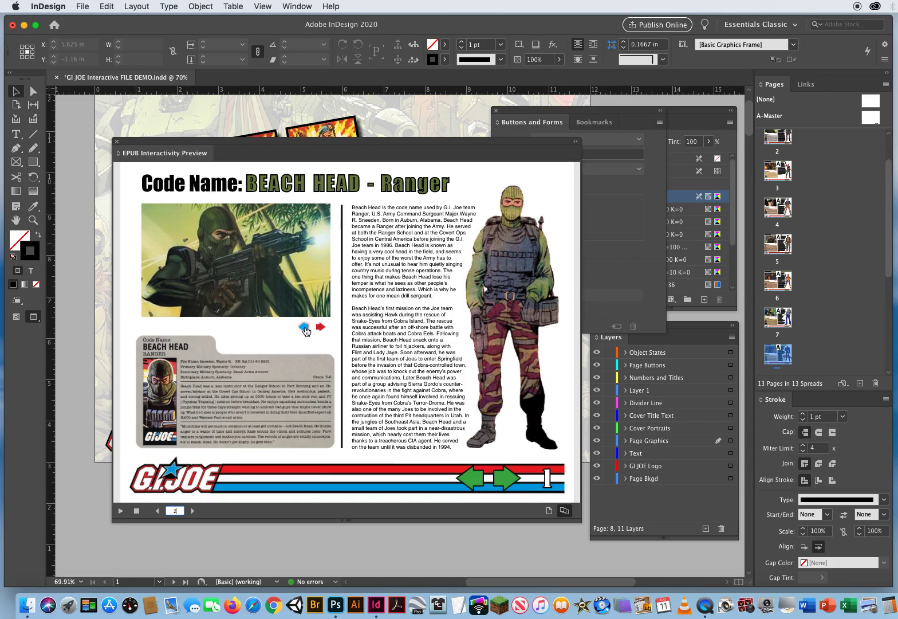
click(304, 328)
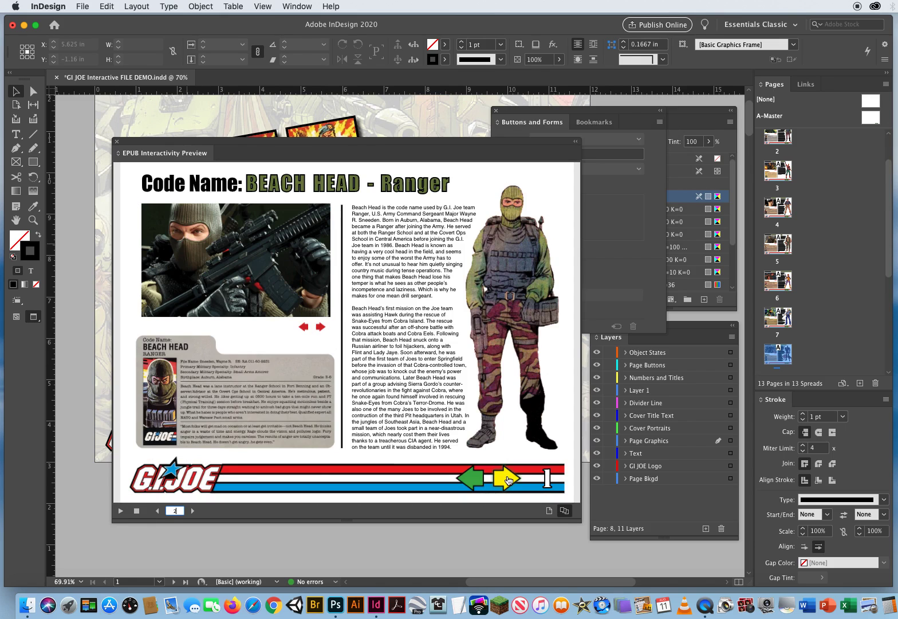
click(504, 477)
click(321, 327)
click(321, 327)
click(304, 327)
click(305, 327)
Advance to Flint and Gung-Ho, cycling each character's photo states.
click(516, 482)
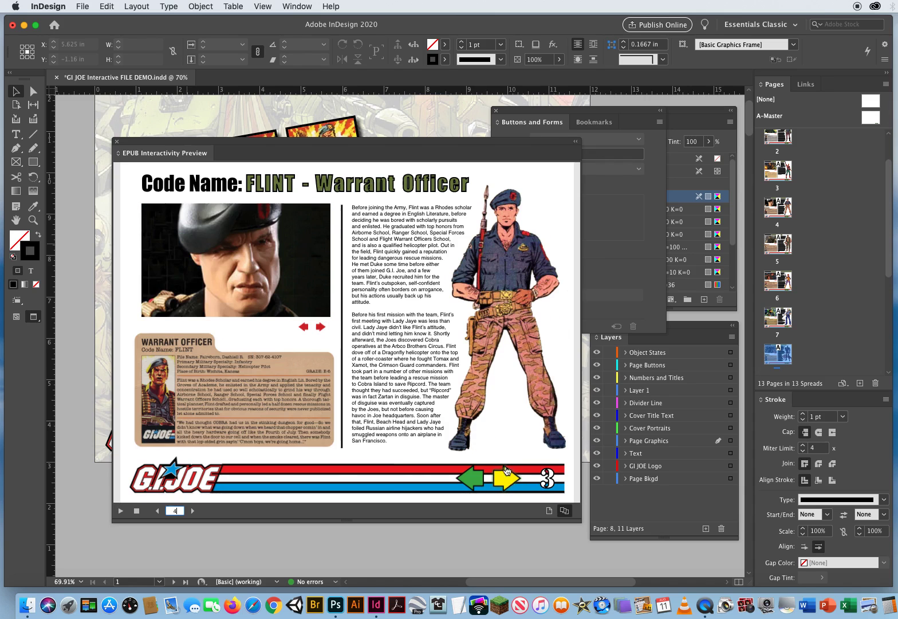
click(321, 327)
click(321, 327)
click(321, 327)
click(321, 327)
click(321, 327)
click(320, 327)
click(509, 482)
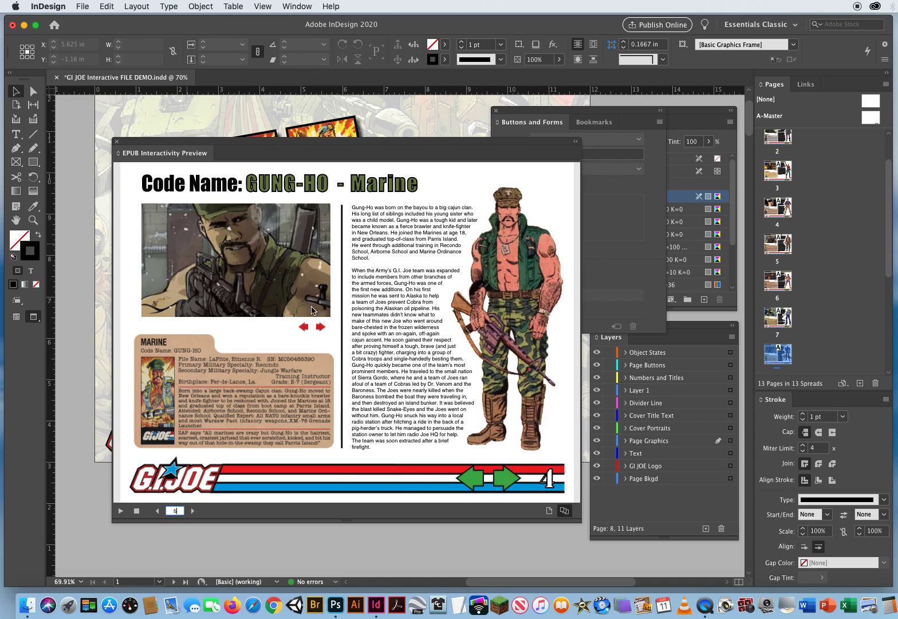
click(320, 327)
click(321, 327)
click(304, 327)
click(304, 328)
Page through Scarlett, Shipwreck, Snake Eyes and Stalker to Wild Bill, cycling his photos.
click(505, 479)
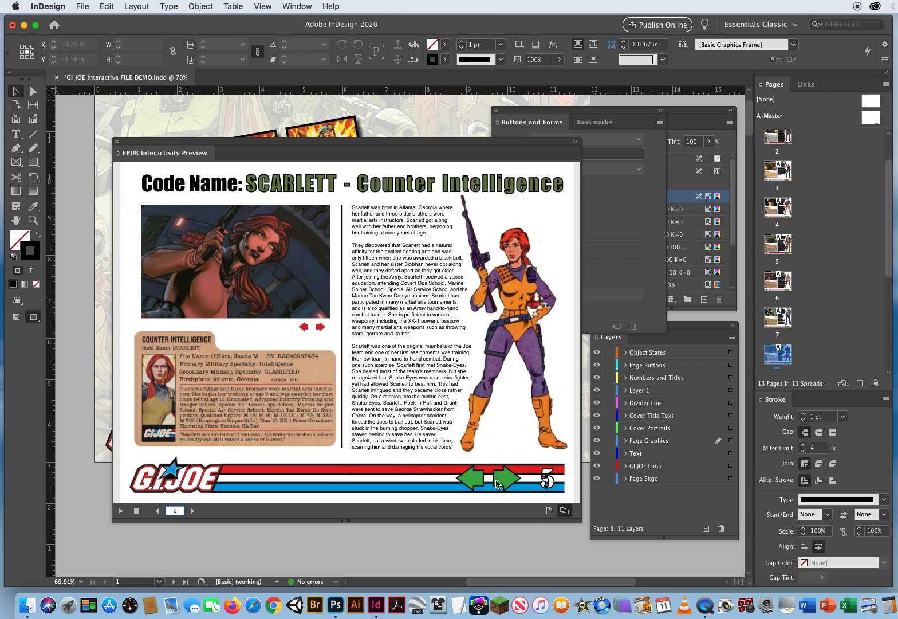
click(502, 478)
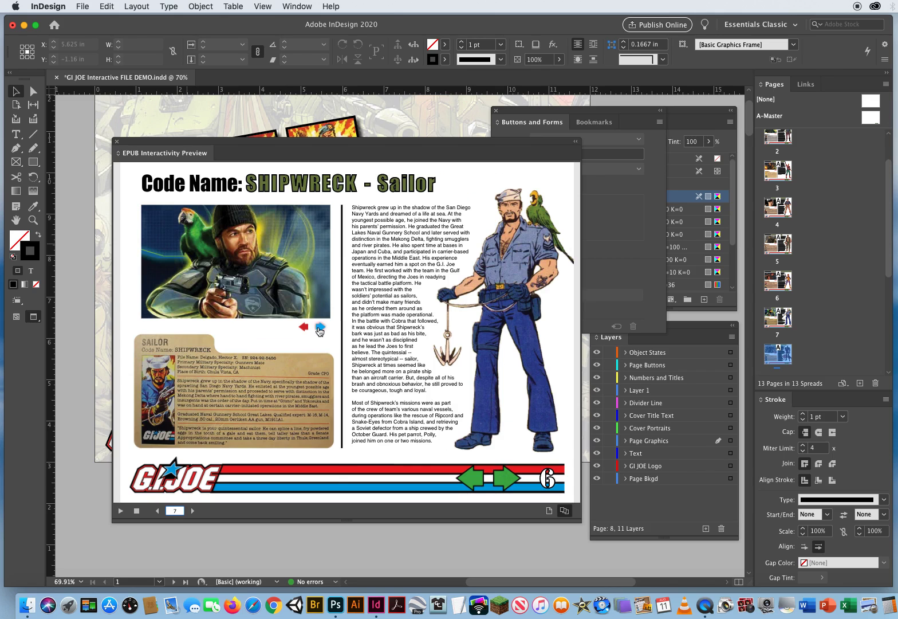
click(495, 479)
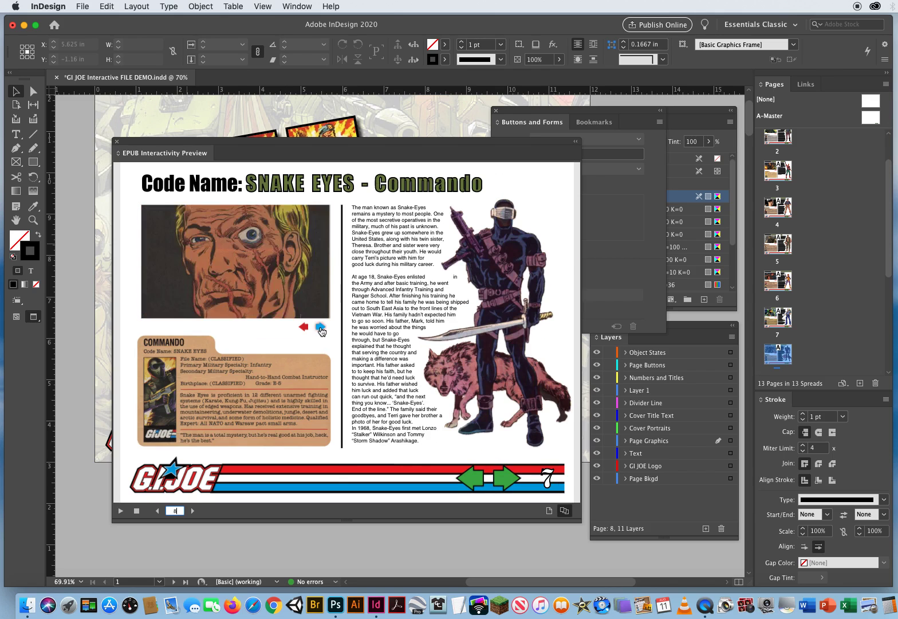
click(493, 474)
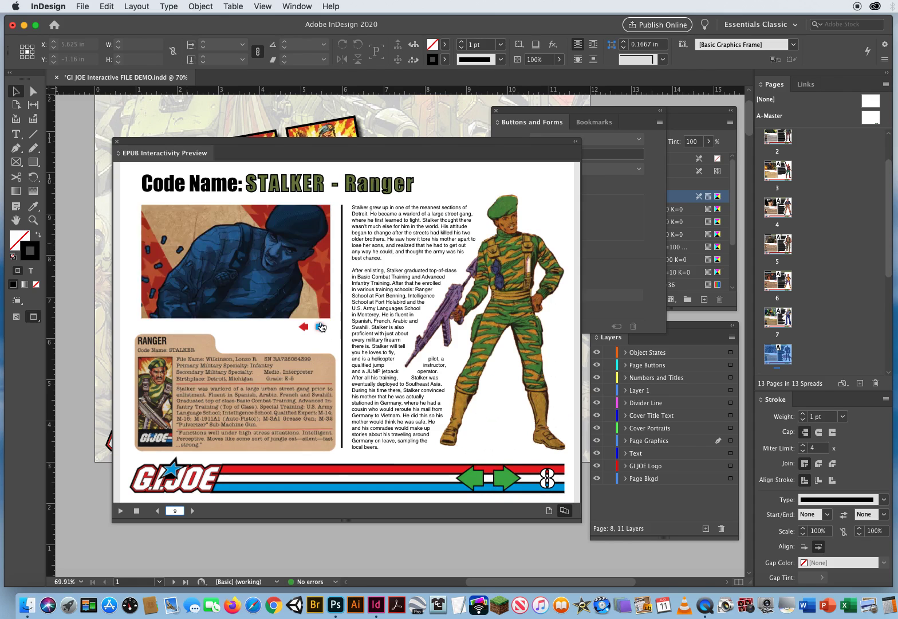
click(494, 475)
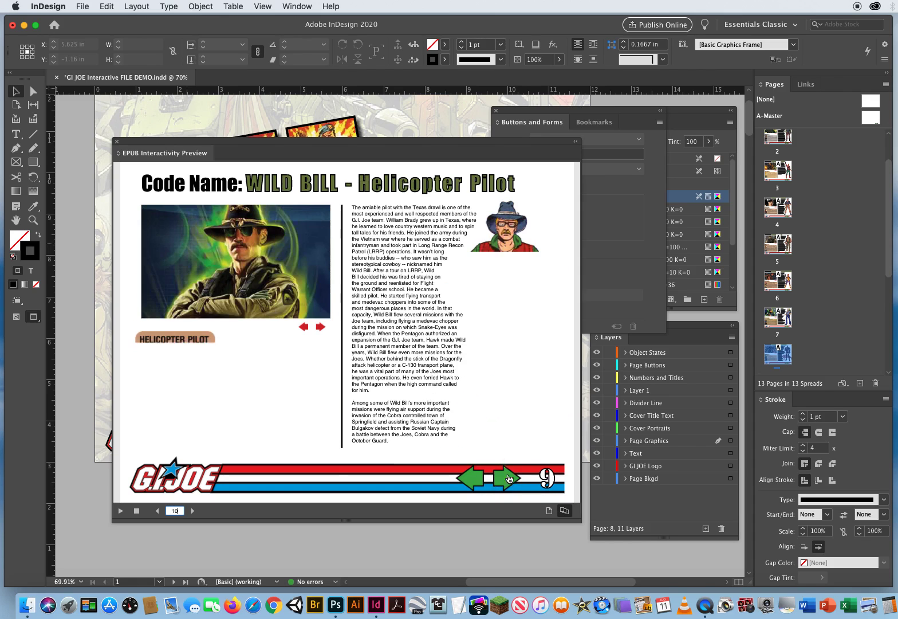
click(321, 327)
click(320, 327)
click(320, 328)
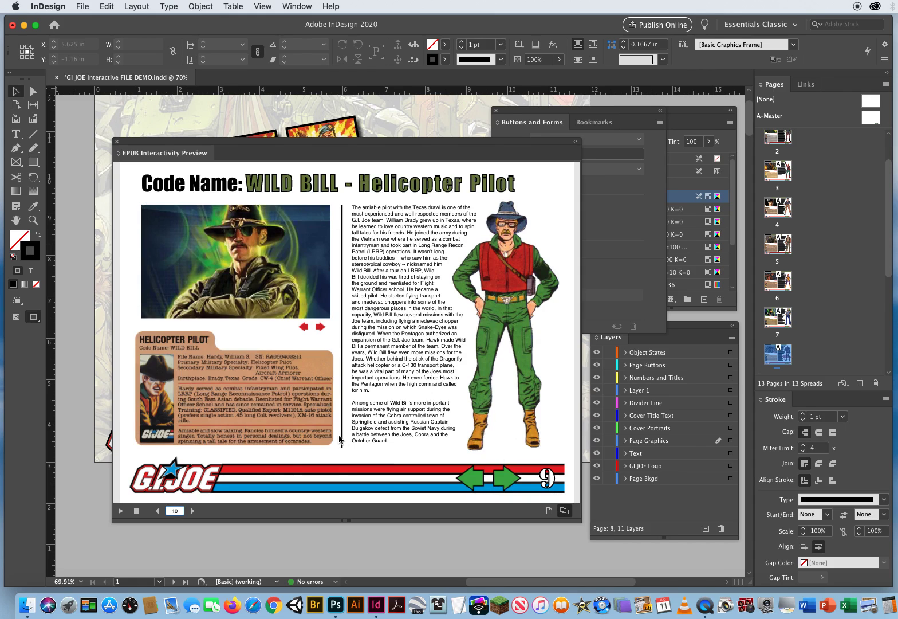
Advance the preview through Collections and Comic Books to the G.I. JOE Animation page.
click(498, 476)
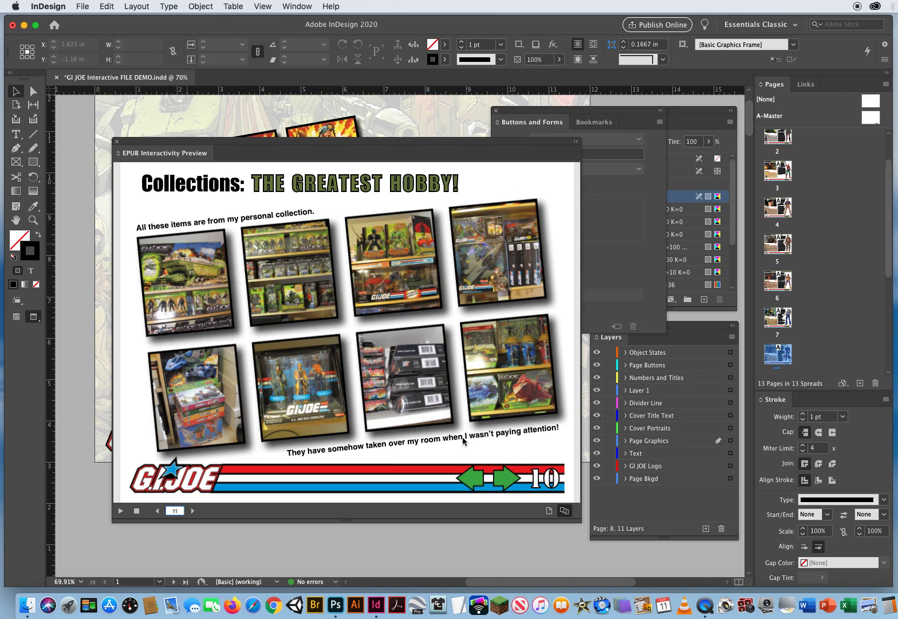
click(492, 473)
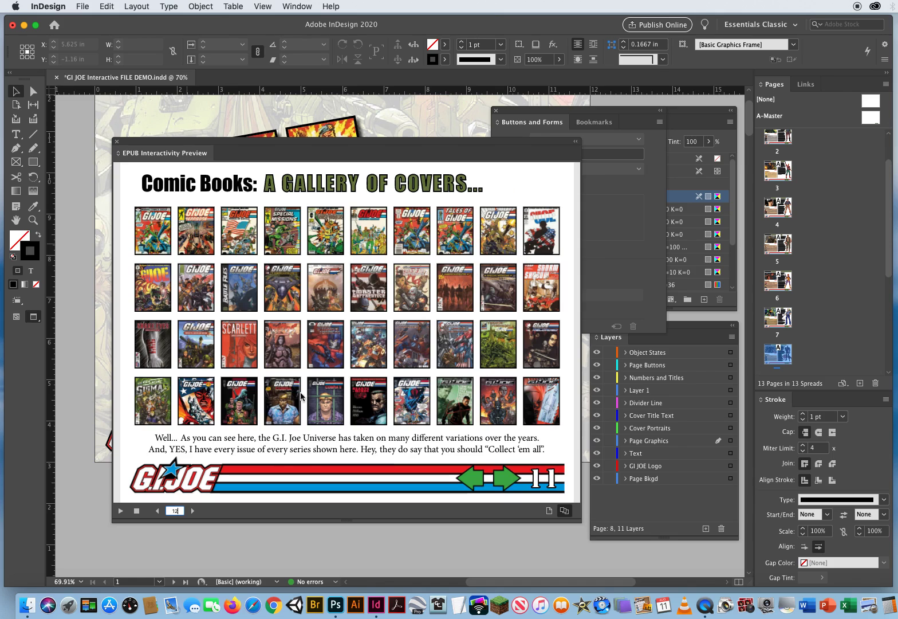
click(502, 483)
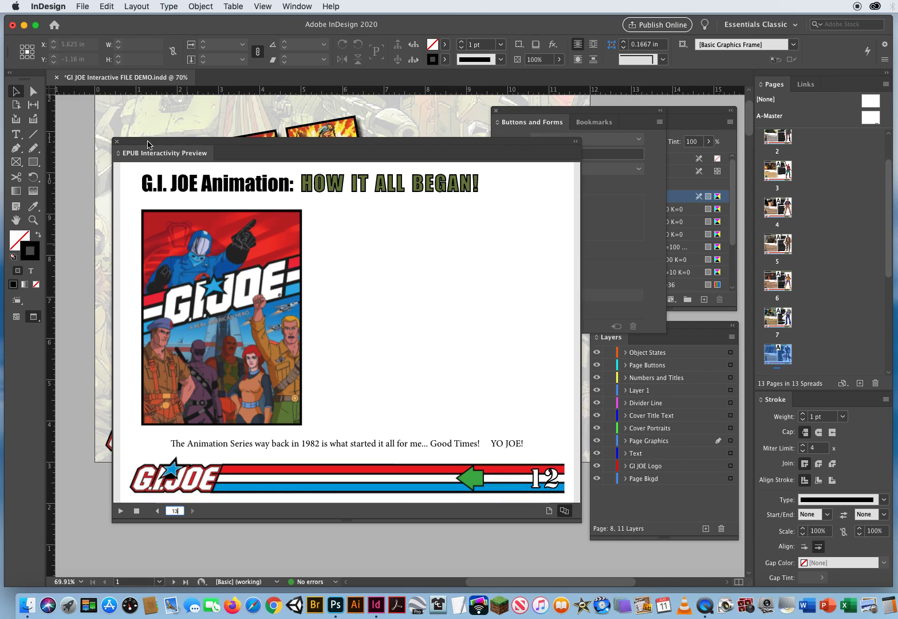
Park the preview at the right edge, close Buttons and Forms, and scroll to page 13.
drag(145, 143, 867, 151)
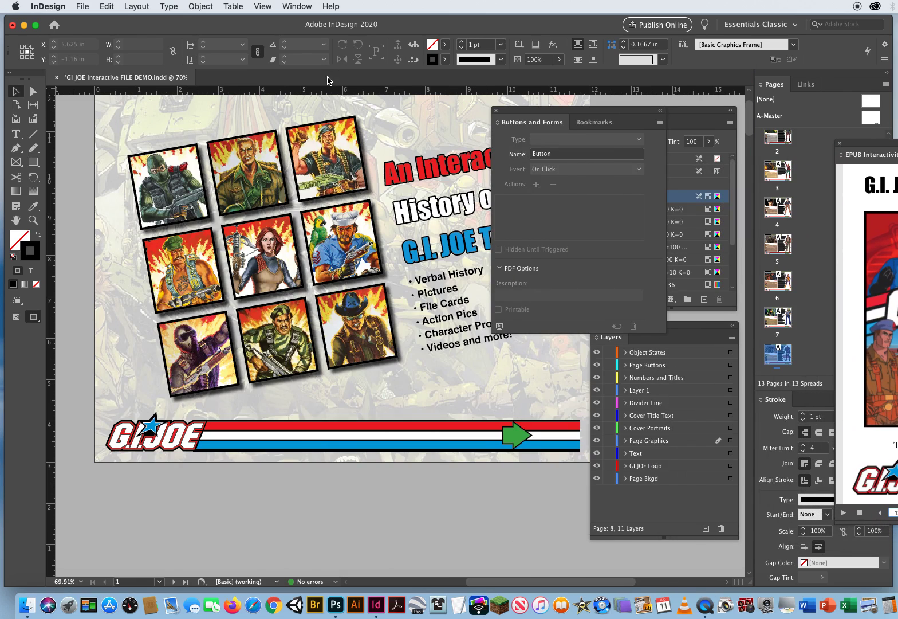
click(496, 113)
drag(613, 325, 606, 346)
drag(752, 128, 638, 560)
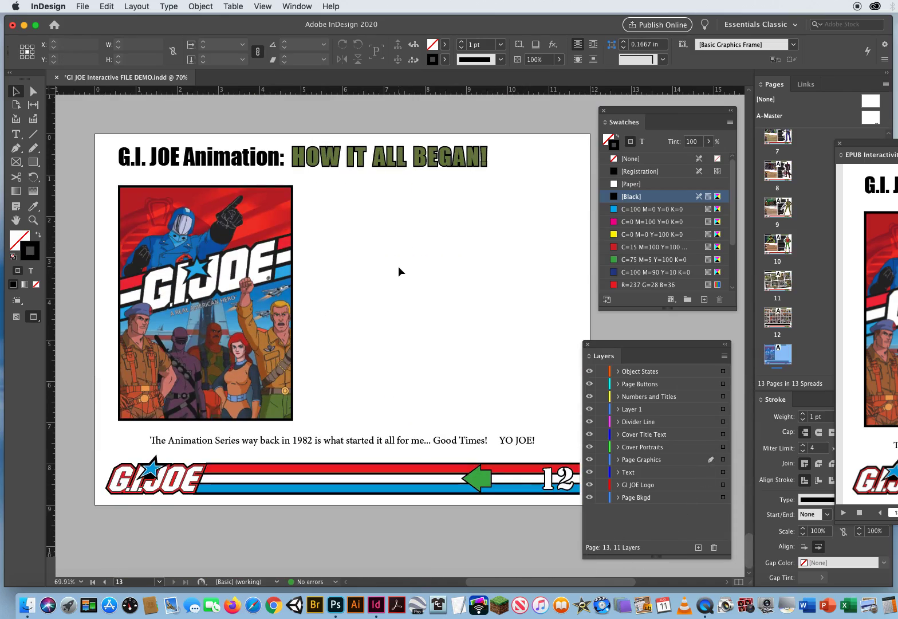